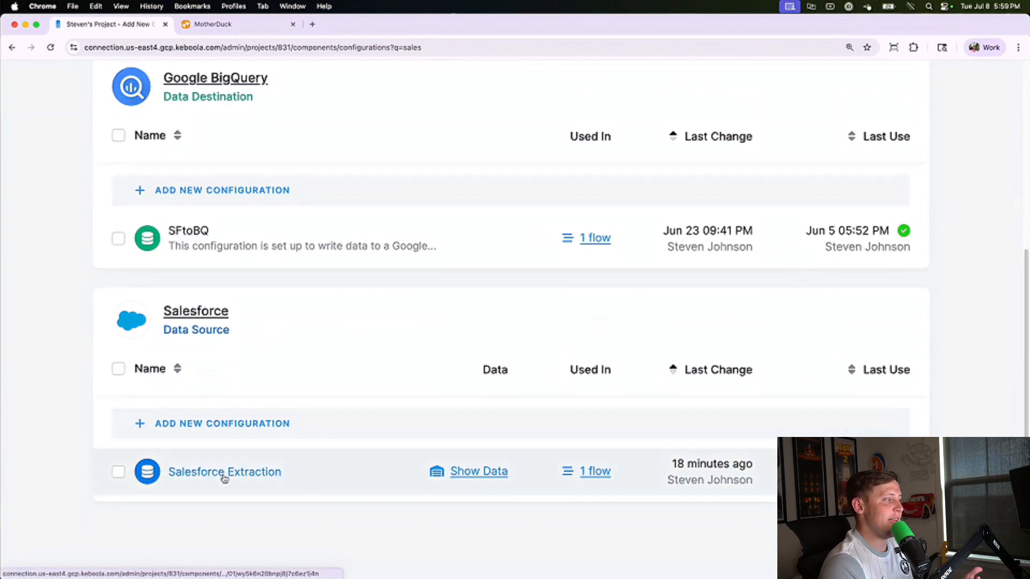
Step: Open the Salesforce Extraction configuration and expand its Salesforce credentials settings
left_click(224, 473)
scroll(305, 455, "down", 6)
scroll(316, 366, "up", 1)
scroll(268, 362, "up", 1)
left_click(225, 348)
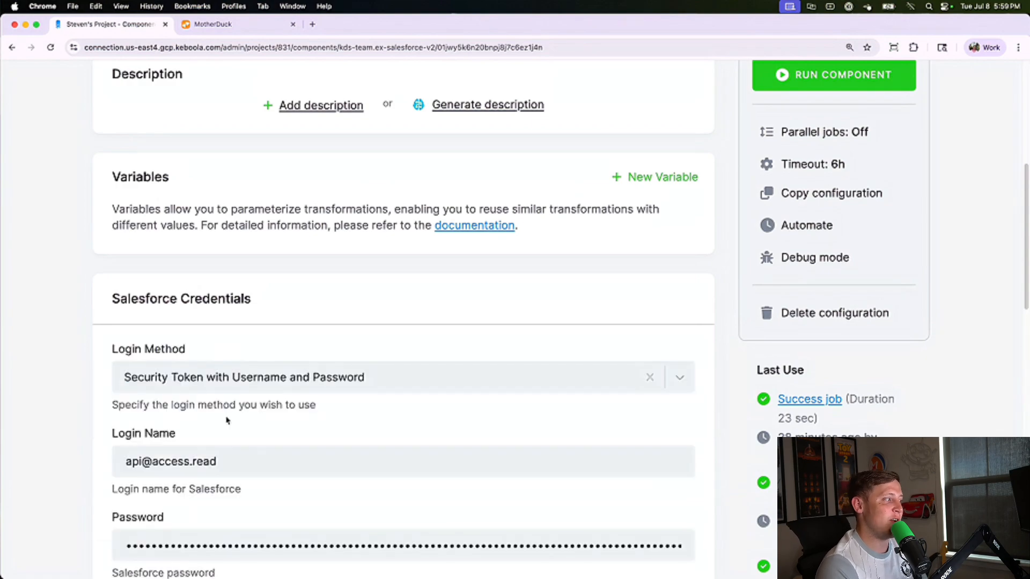
Step: Review the Salesforce login method, login name, password, security token and API version settings, and collapse the credentials section
scroll(225, 423, "down", 3)
scroll(211, 438, "down", 2)
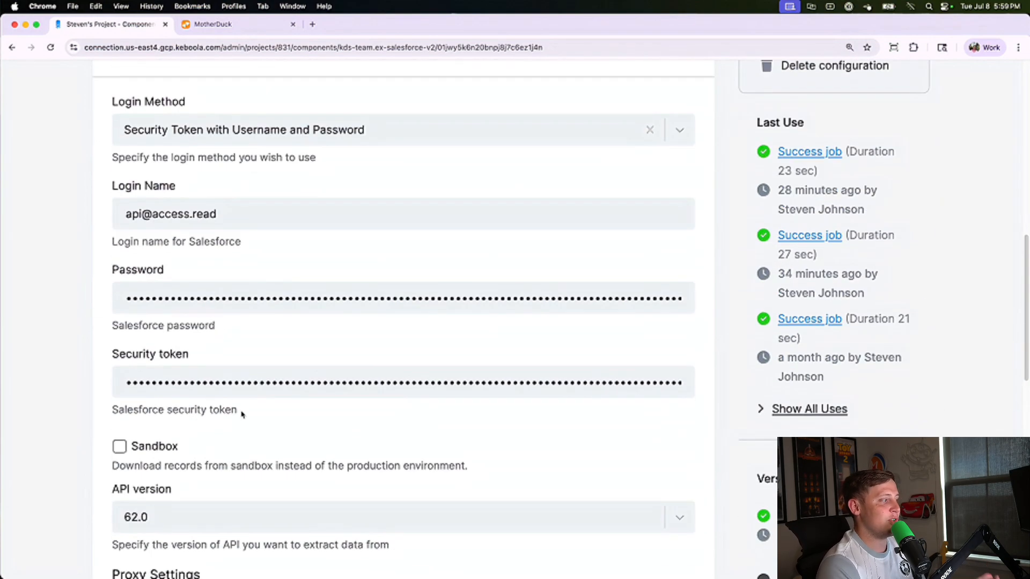
scroll(216, 434, "up", 5)
scroll(209, 396, "up", 1)
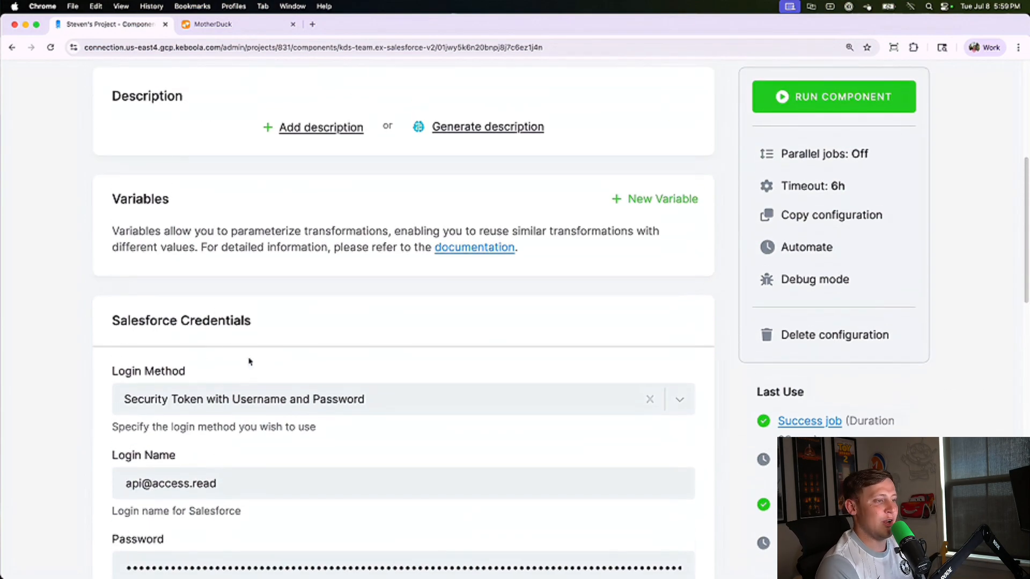
scroll(297, 300, "up", 2)
scroll(295, 298, "down", 10)
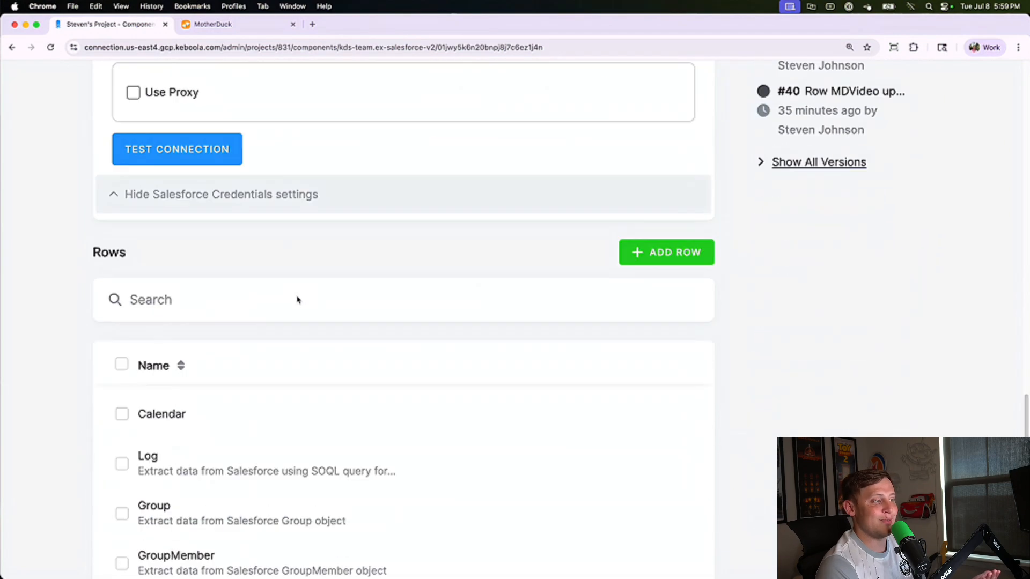
left_click(248, 199)
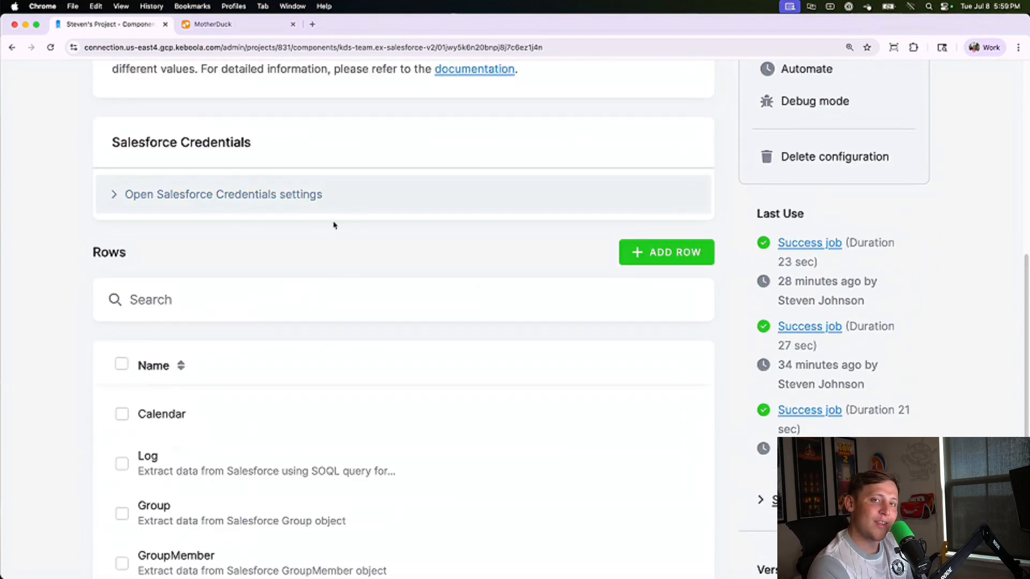
Step: Add a row named Participants to the Salesforce extraction configuration
scroll(296, 331, "down", 3)
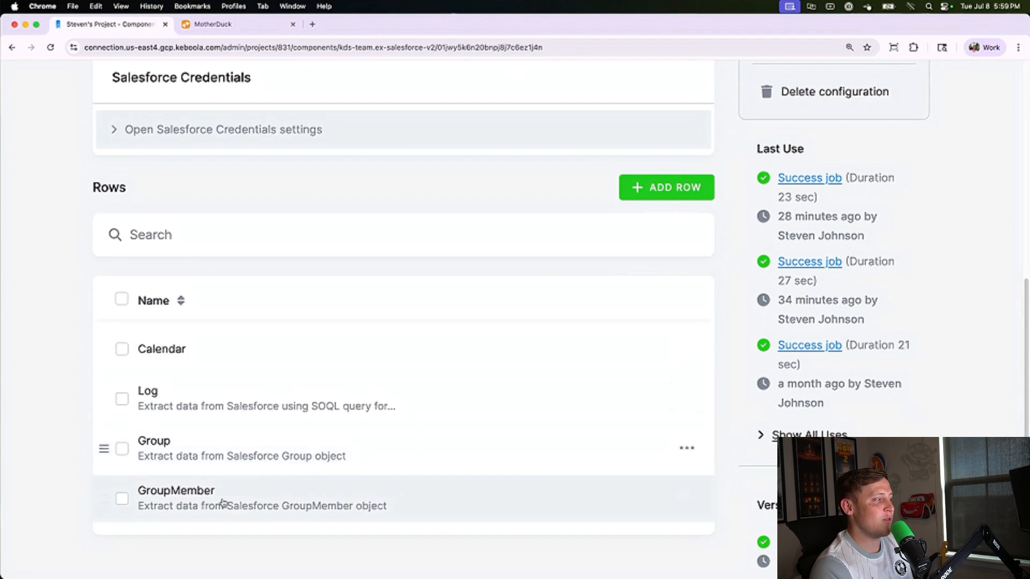
left_click(673, 194)
left_click(487, 238)
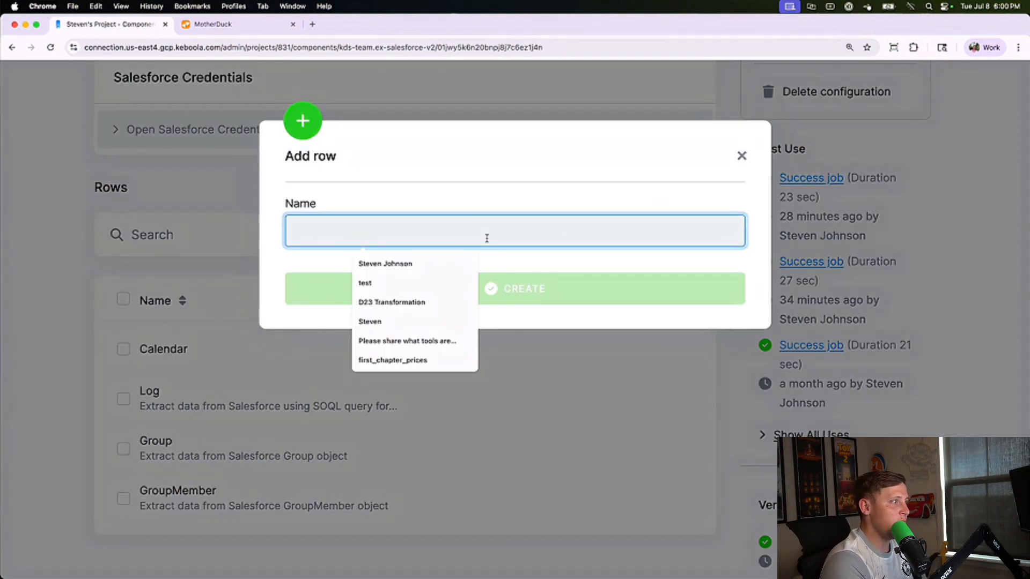
type("Participants")
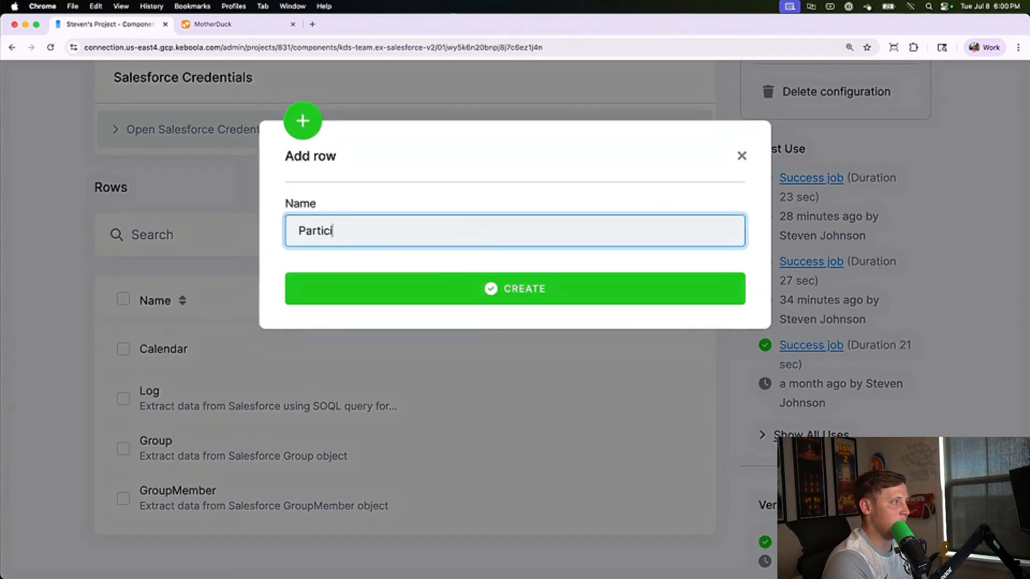
left_click(464, 301)
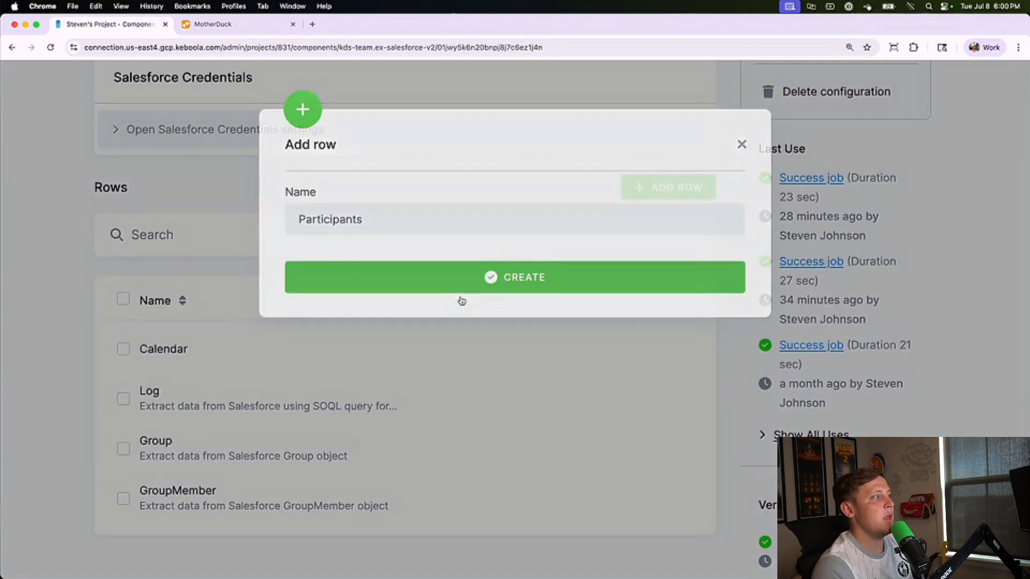
Step: Keep the query type as Object and choose Participant as the Salesforce object to extract
scroll(325, 338, "down", 3)
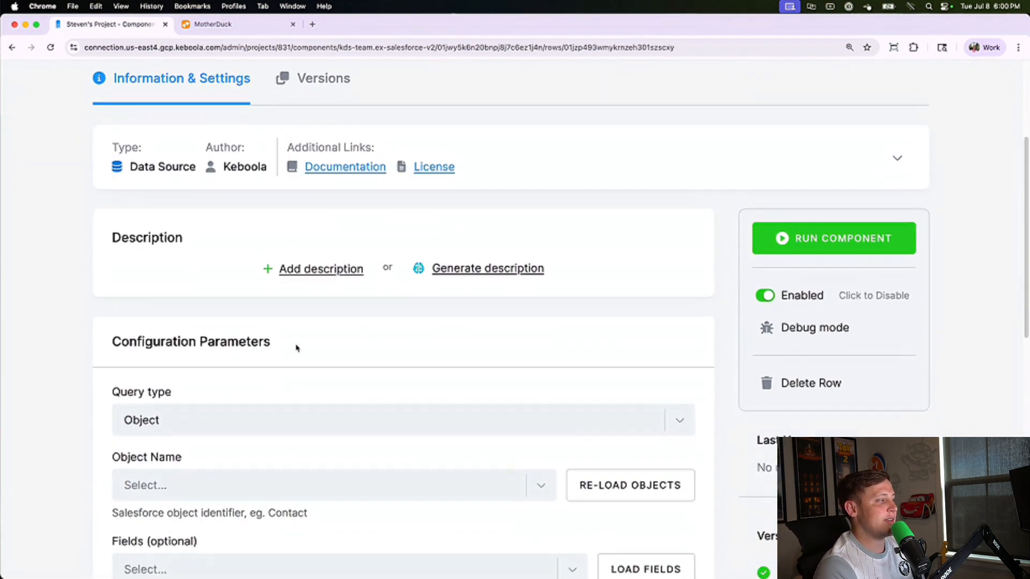
left_click(162, 407)
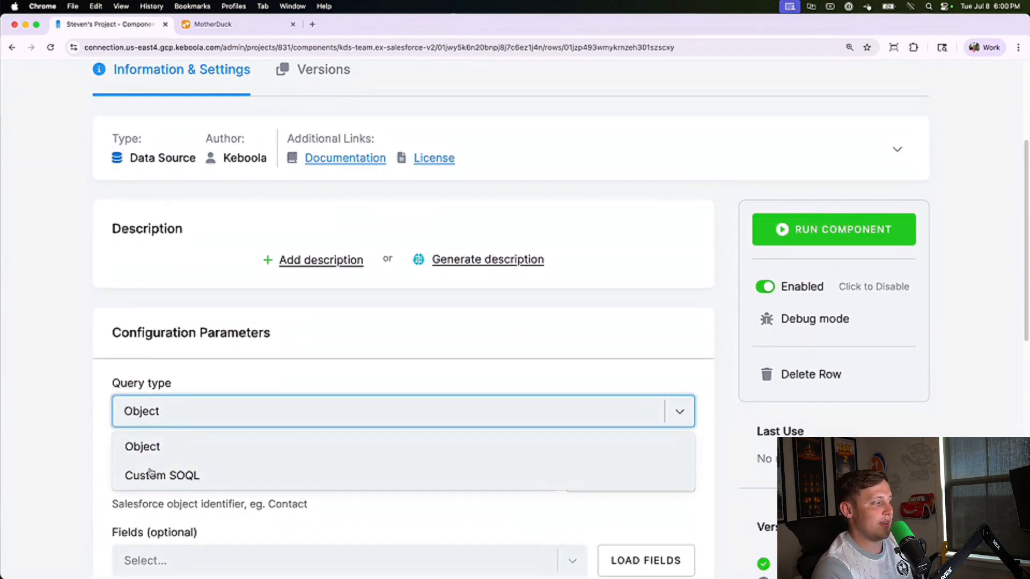
left_click(183, 429)
scroll(597, 395, "down", 3)
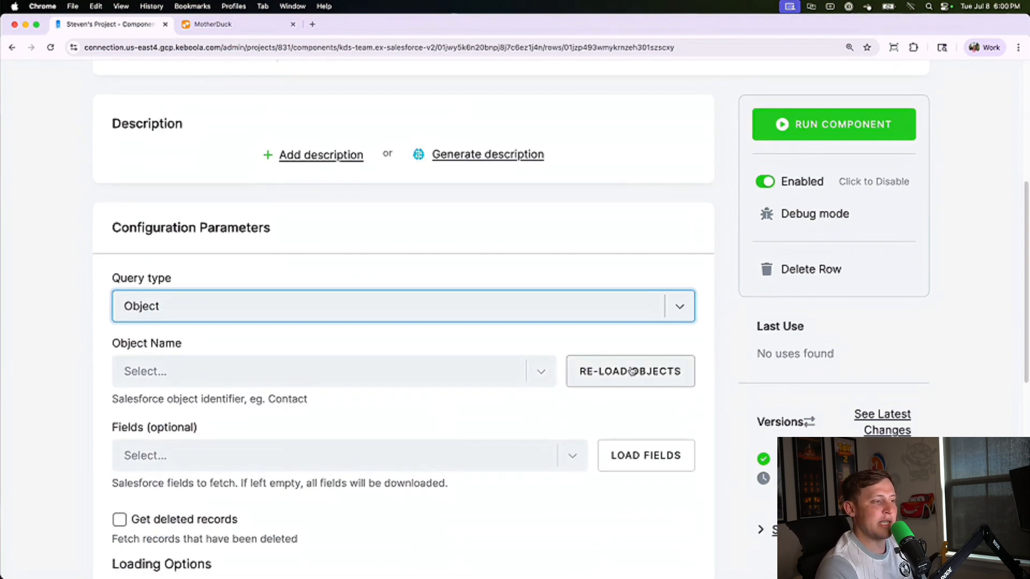
left_click(535, 370)
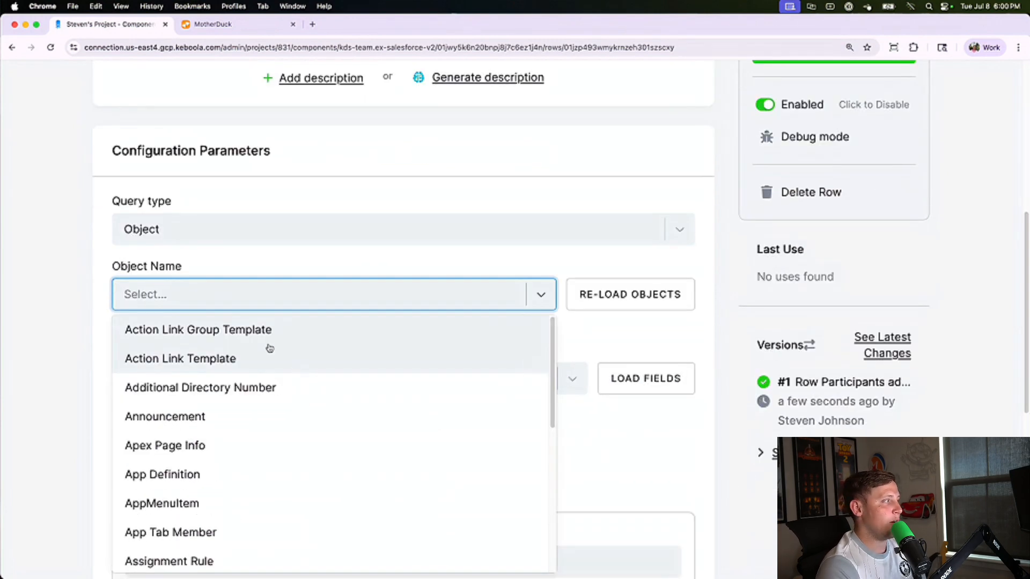
type("par")
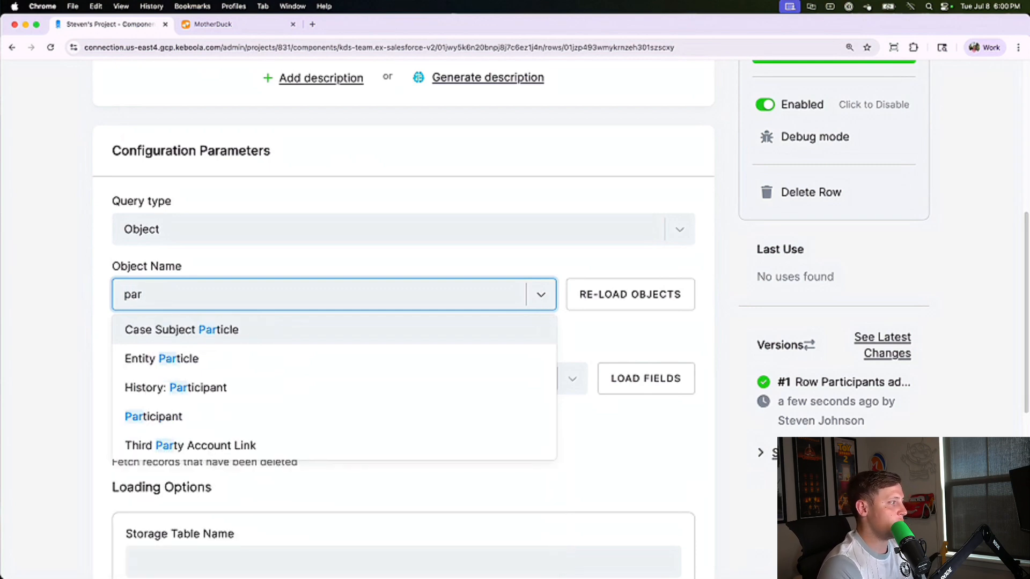
left_click(198, 426)
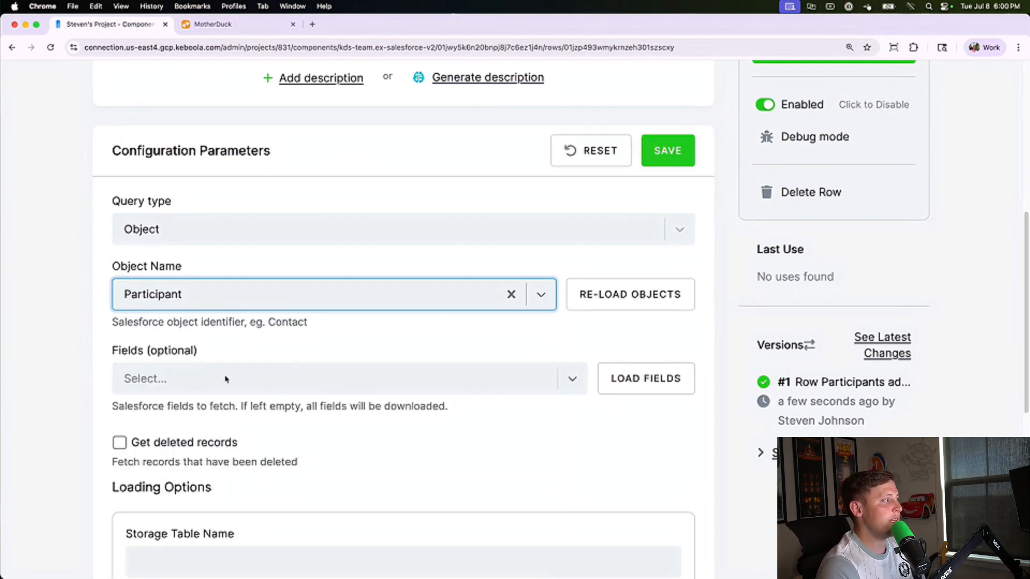
Step: Look through the optional fields available for the Participant object, leaving all of them unselected
left_click(571, 379)
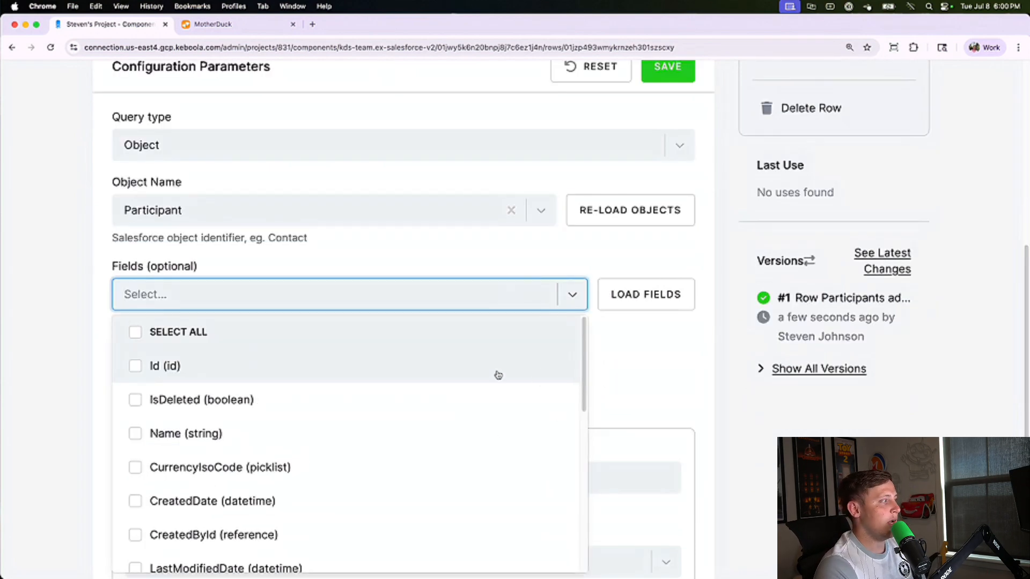
scroll(405, 366, "down", 3)
scroll(405, 367, "down", 5)
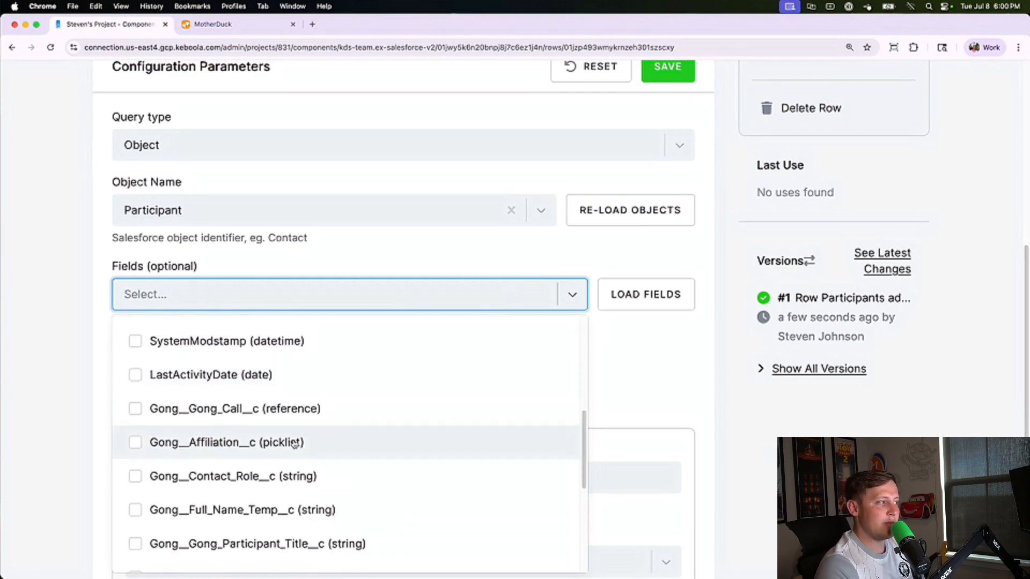
scroll(295, 457, "up", 8)
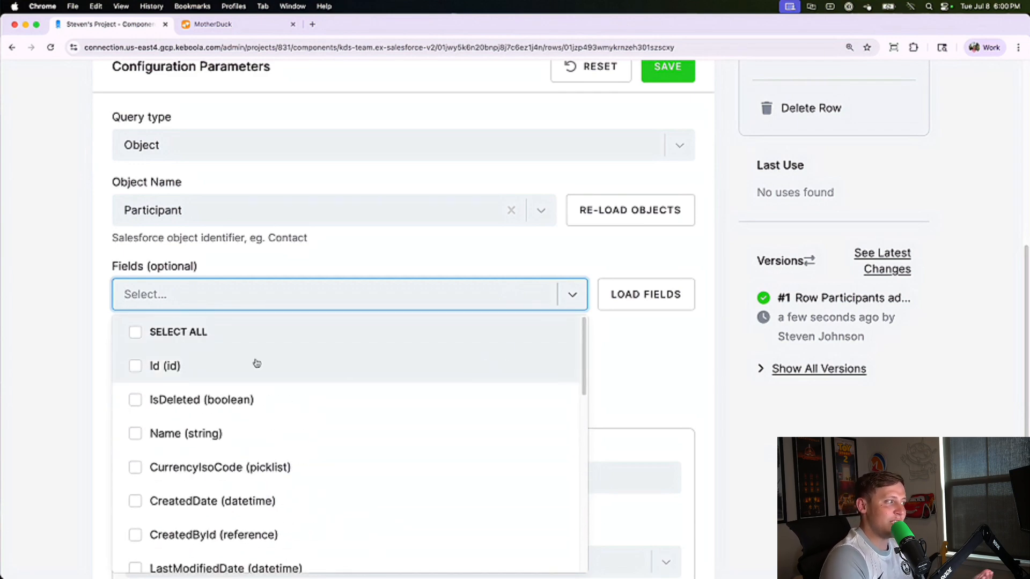
left_click(572, 295)
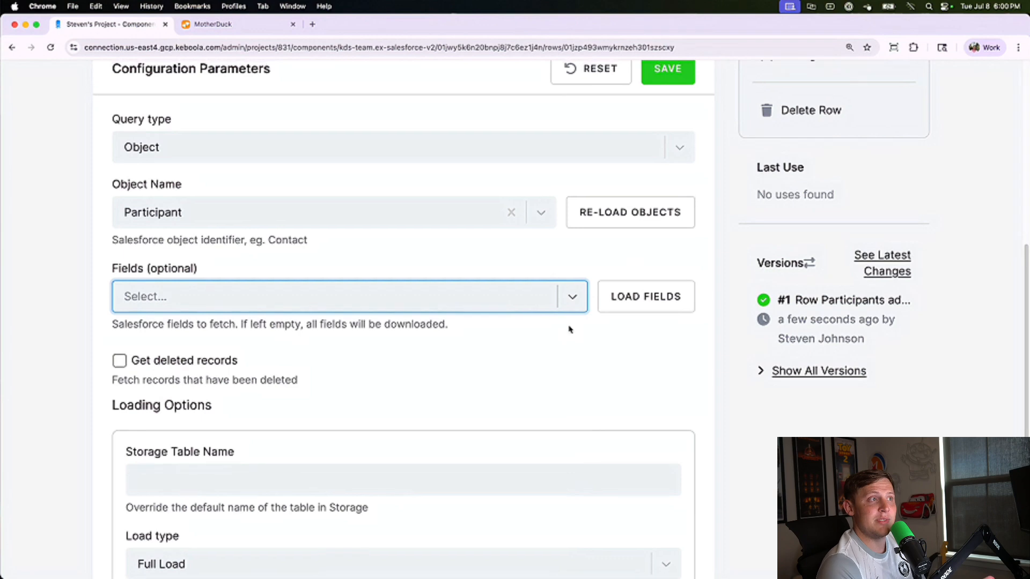
scroll(681, 207, "up", 3)
Step: Set the storage table name in the loading options to SF_Participants
scroll(604, 271, "down", 10)
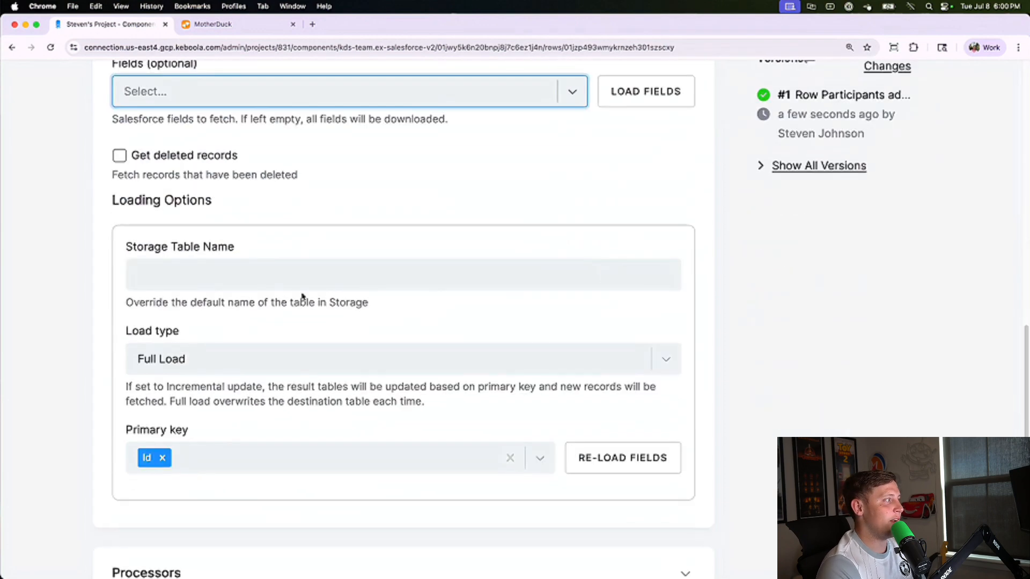
left_click(251, 269)
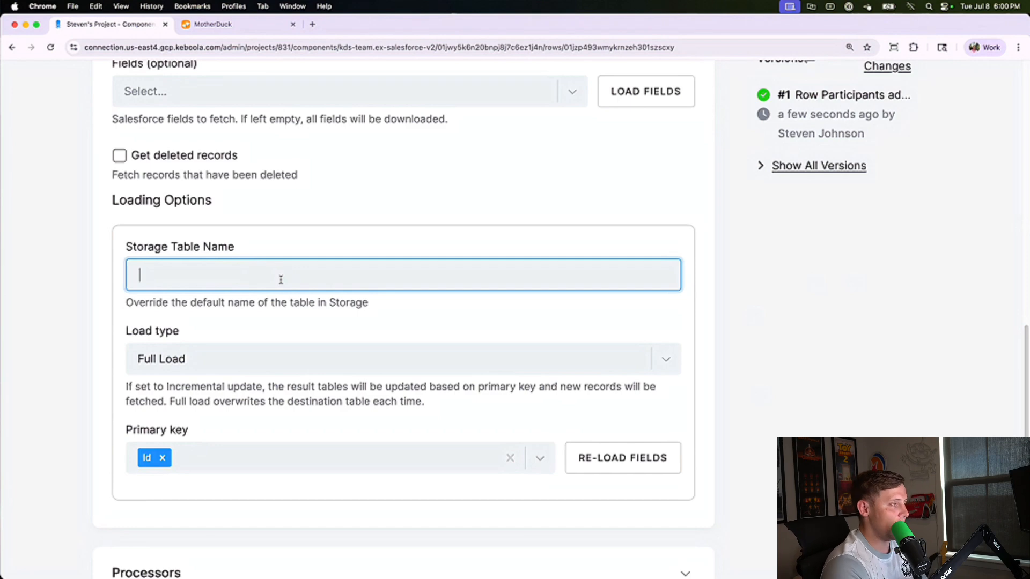
type("SF")
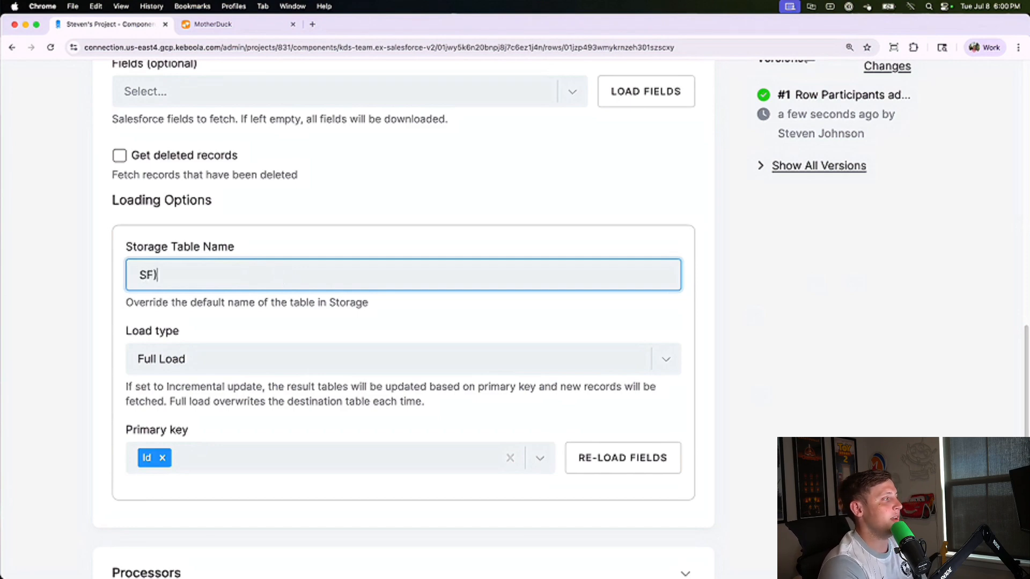
type("_Par")
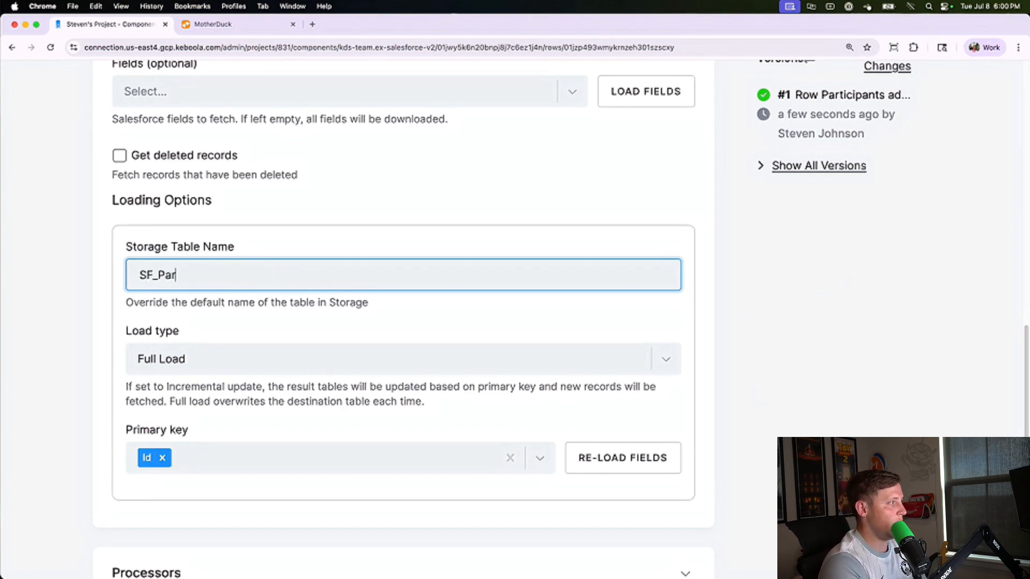
type("ticipants")
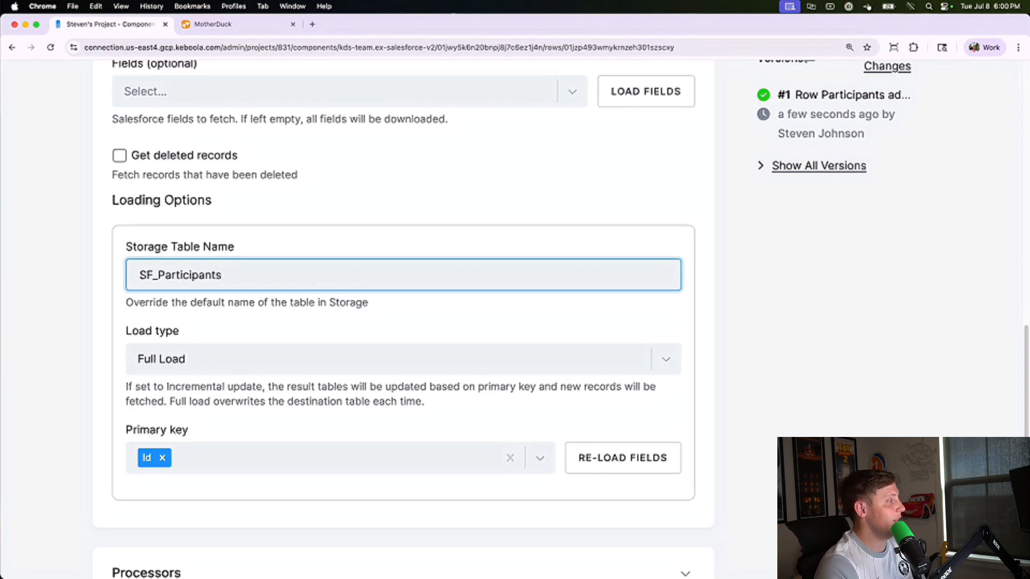
Step: Check the load type options, keep Full Load, and save the row's configuration parameters
left_click(226, 367)
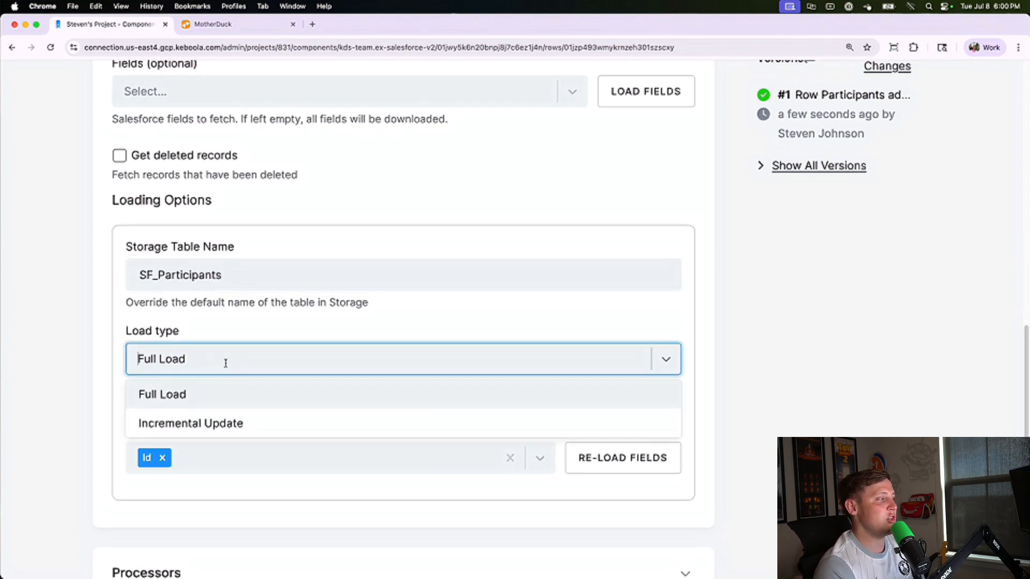
left_click(103, 407)
scroll(322, 416, "down", 3)
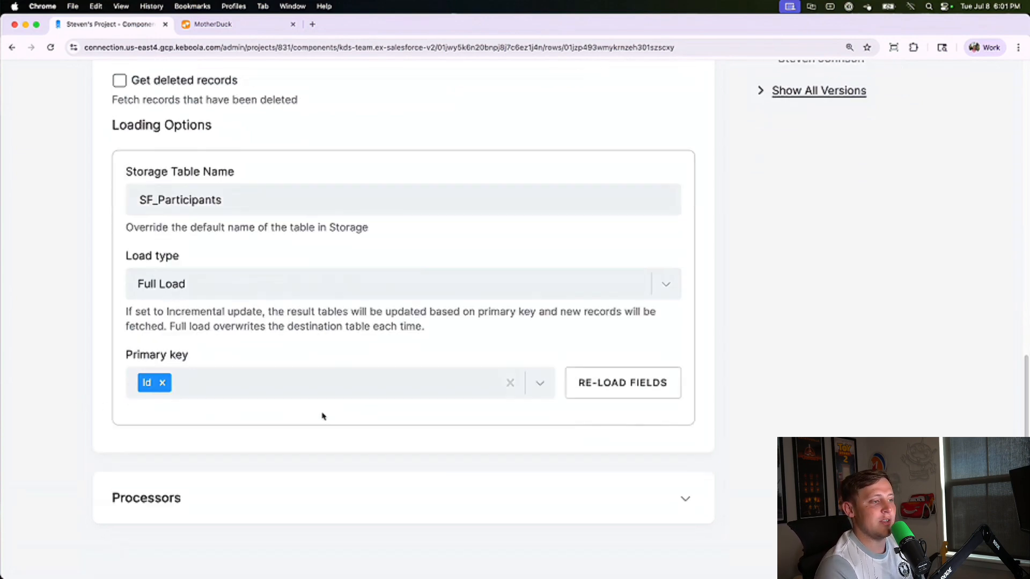
scroll(322, 416, "up", 15)
left_click(678, 461)
Step: Run the Participants row of the Salesforce component and confirm the run
scroll(690, 408, "down", 3)
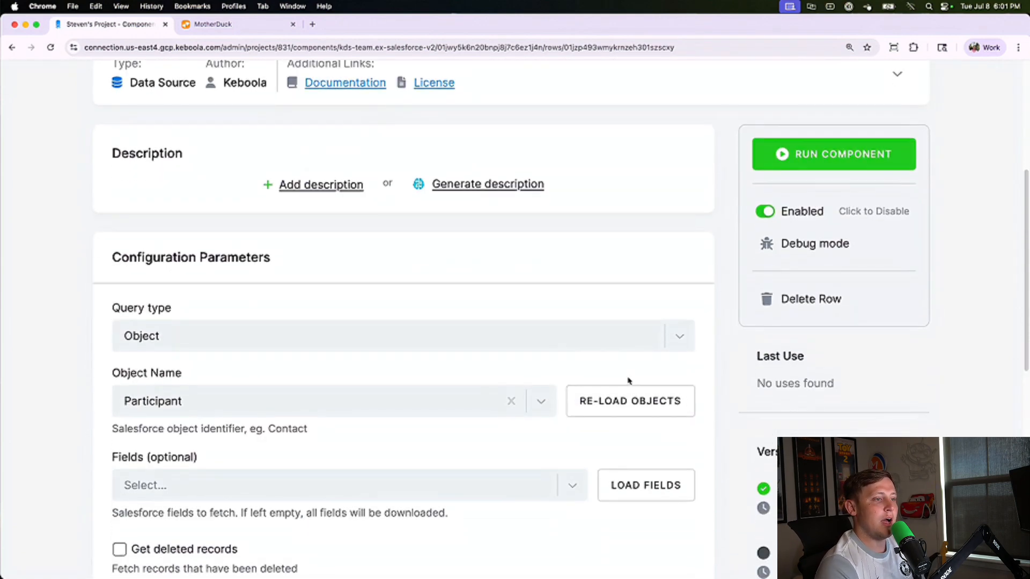
left_click(803, 161)
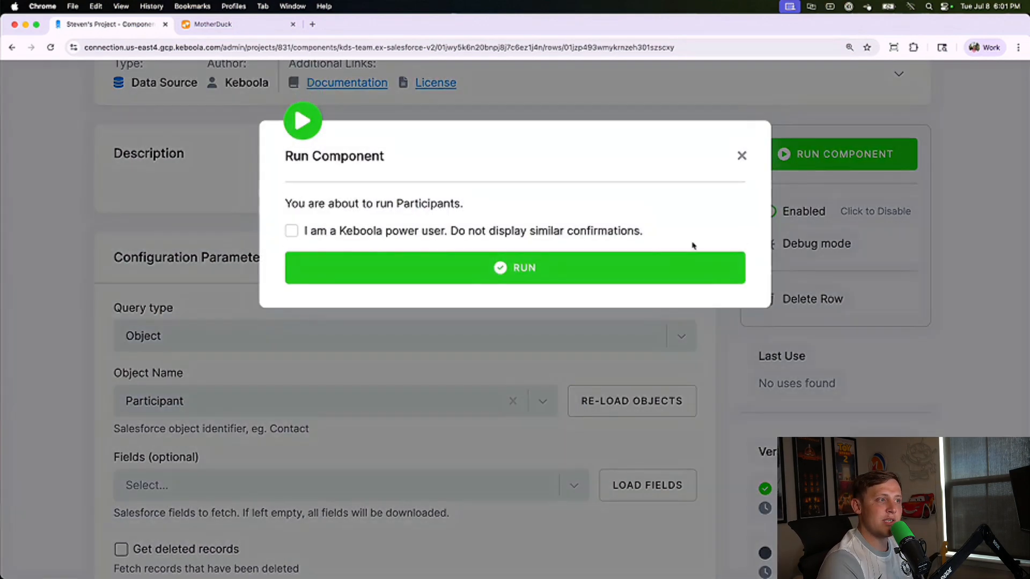
left_click(658, 263)
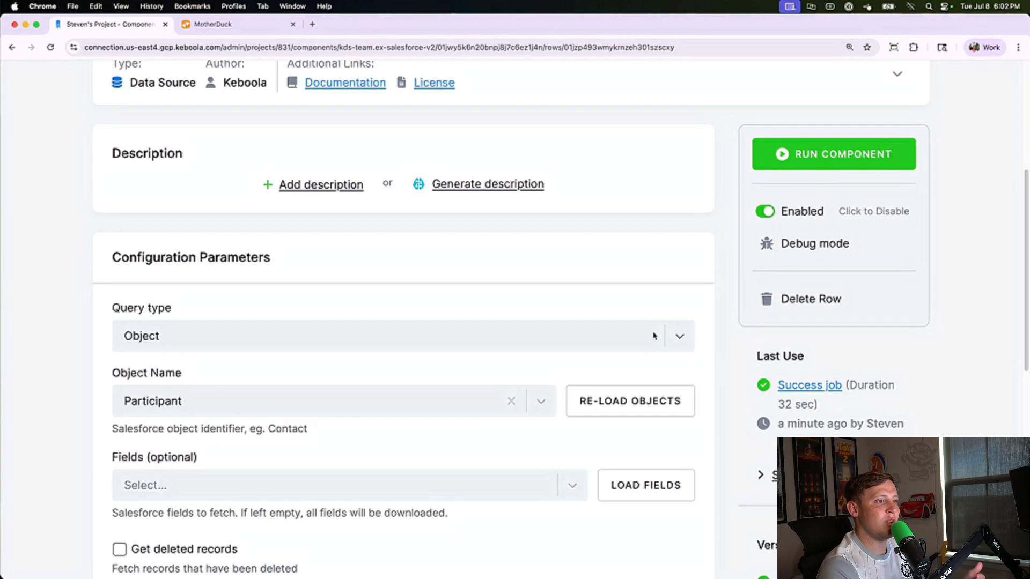
Step: Return to the components list and open the My MotherDuck Data Destination V2 configuration
scroll(515, 258, "up", 3)
scroll(515, 260, "up", 5)
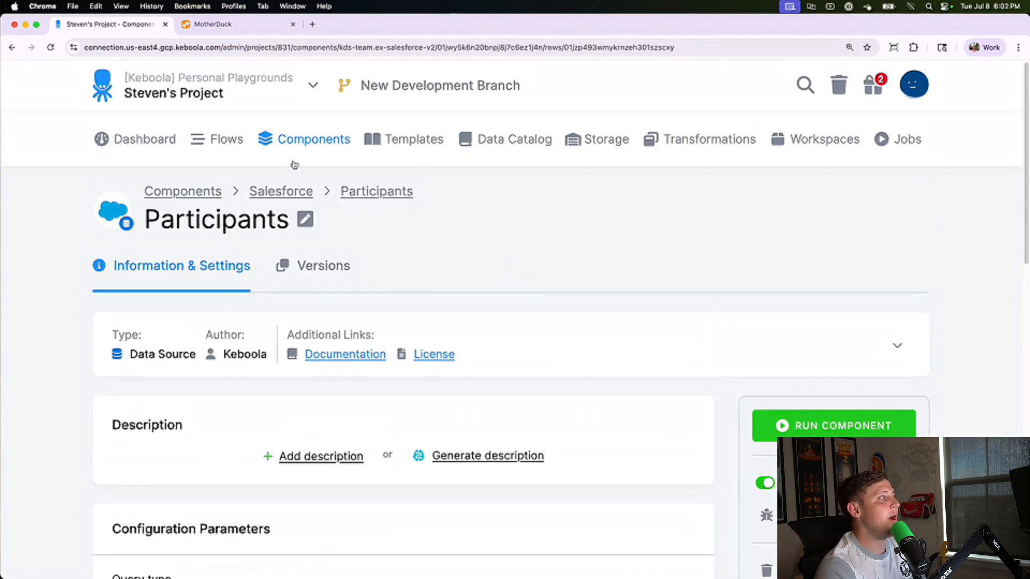
left_click(190, 191)
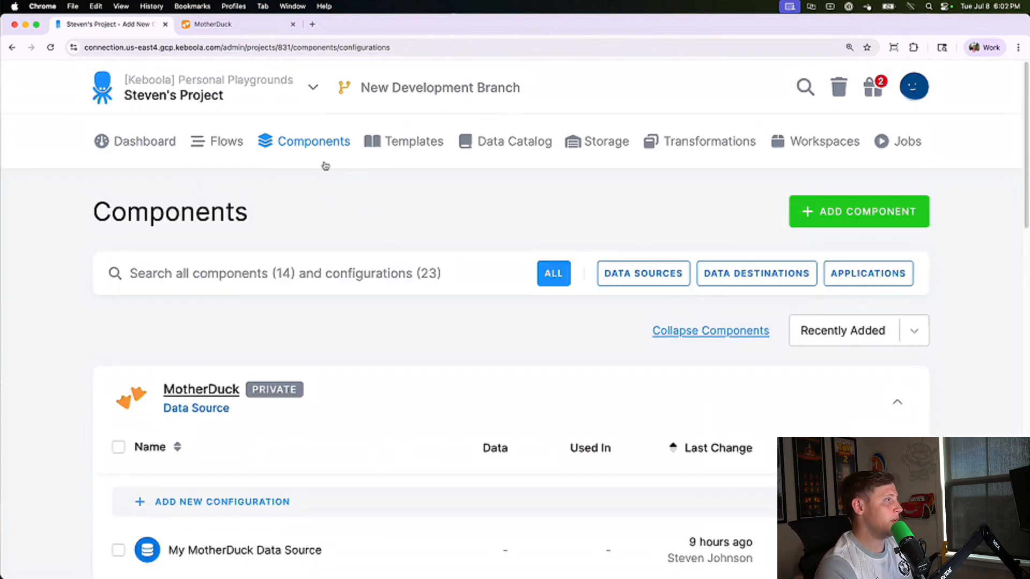
scroll(237, 361, "down", 7)
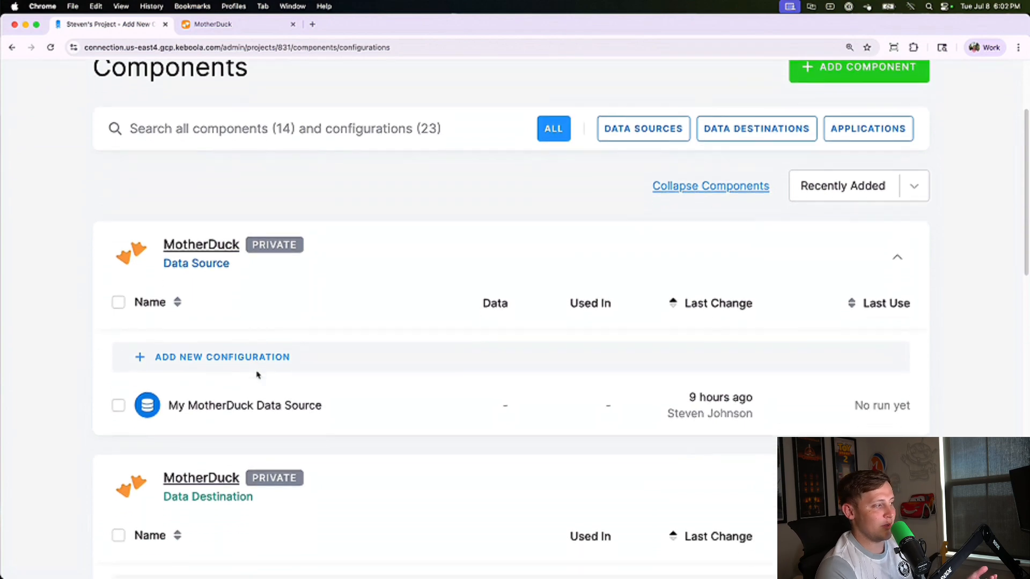
scroll(214, 264, "up", 1)
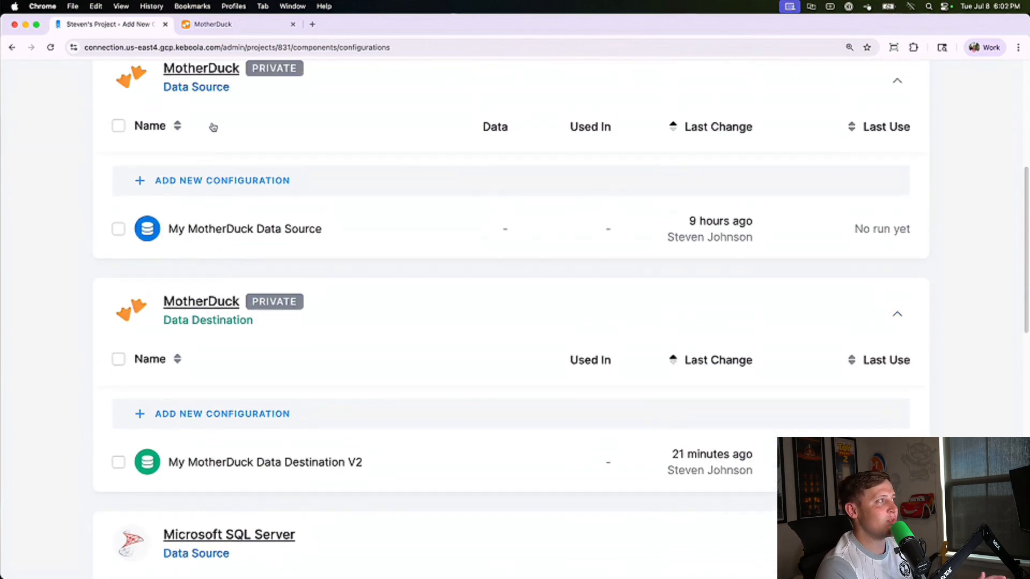
left_click(225, 464)
Step: Expand the MotherDuck destination's connection settings to review the access token, database and schema
scroll(268, 453, "down", 6)
scroll(293, 444, "down", 4)
scroll(292, 439, "up", 1)
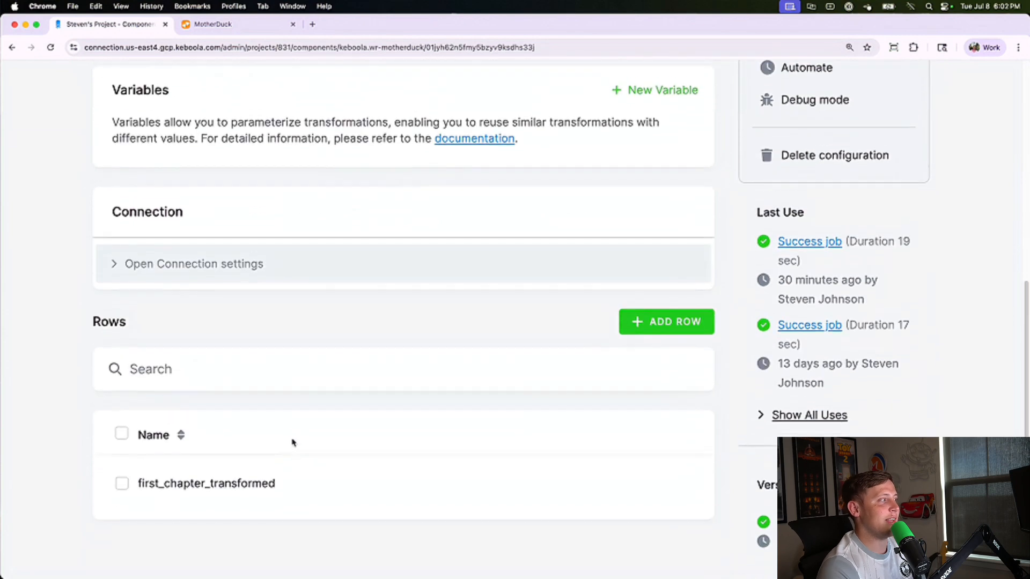
left_click(184, 294)
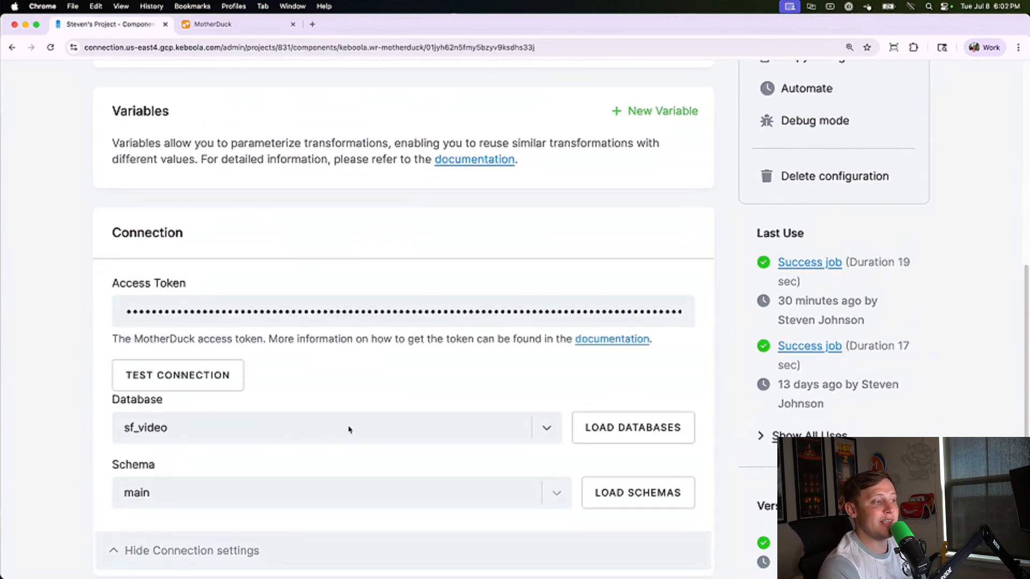
Step: Check the available databases and schemas in the connection settings, keeping sf_video and main selected
left_click(518, 435)
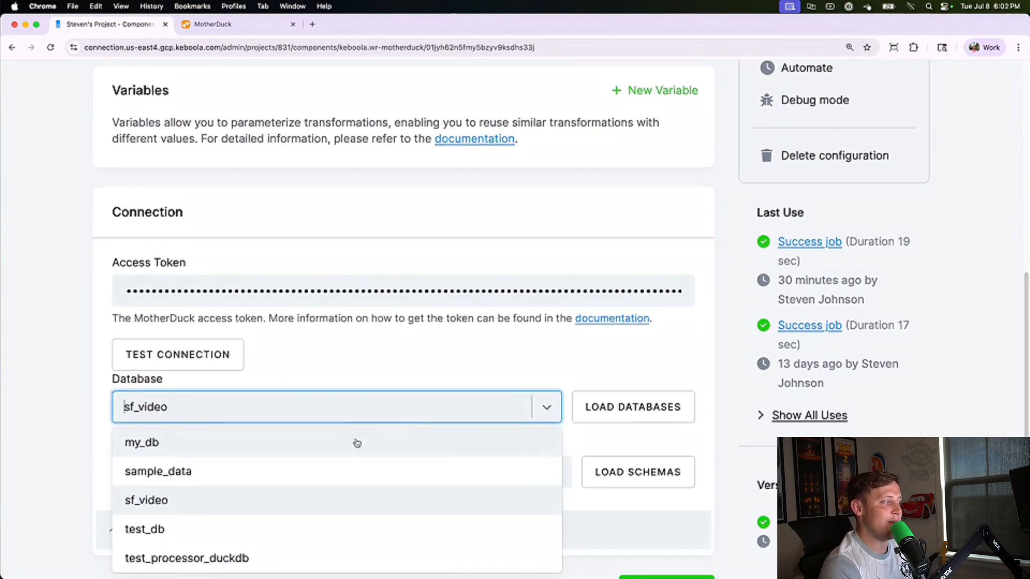
left_click(545, 409)
left_click(538, 412)
scroll(489, 430, "down", 2)
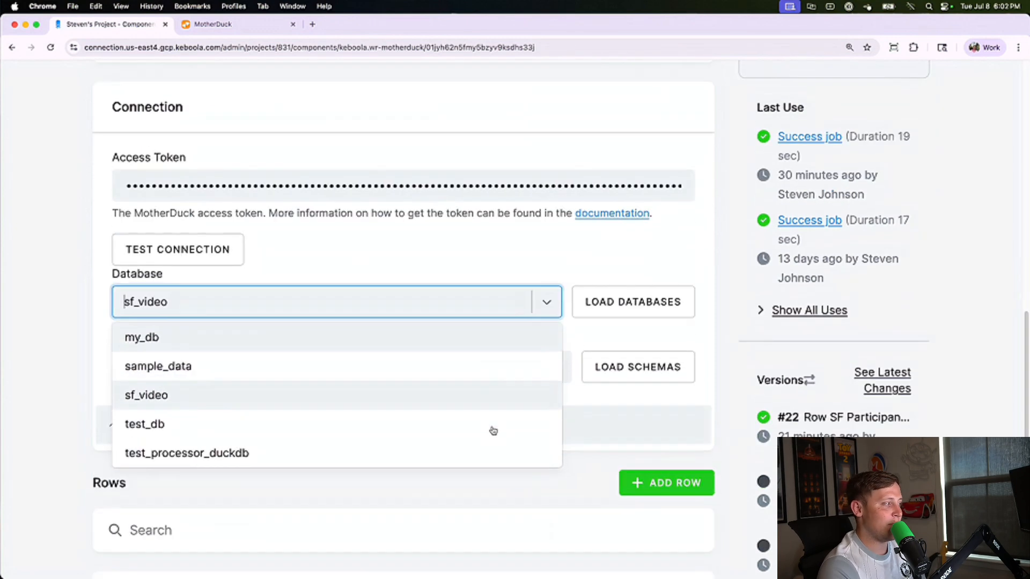
left_click(544, 301)
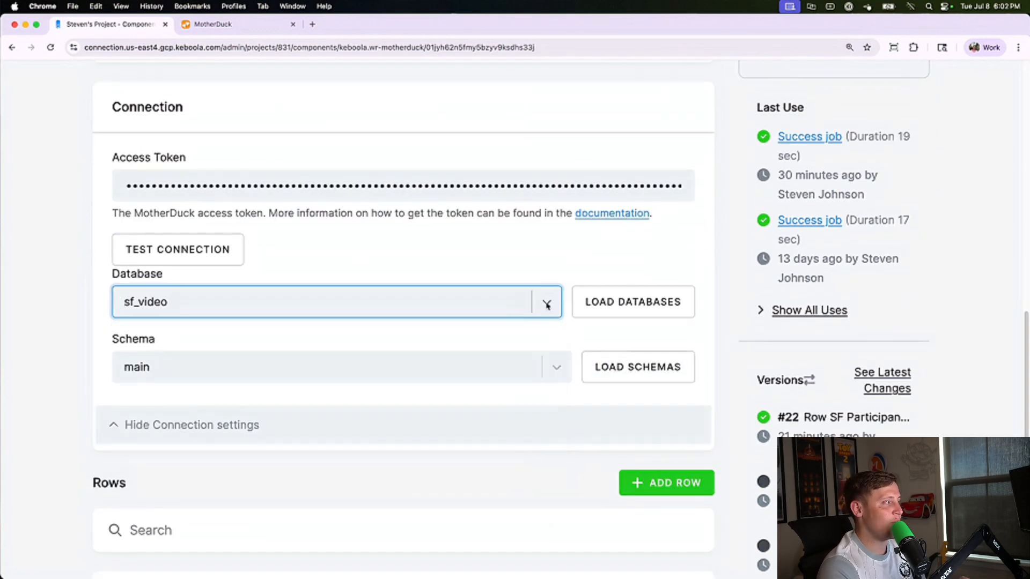
left_click(554, 367)
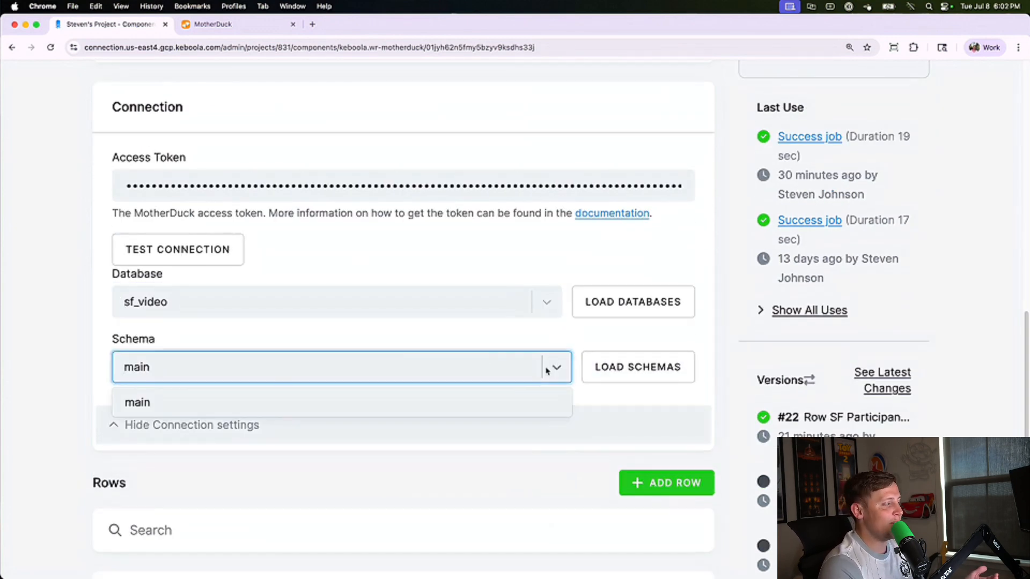
left_click(558, 369)
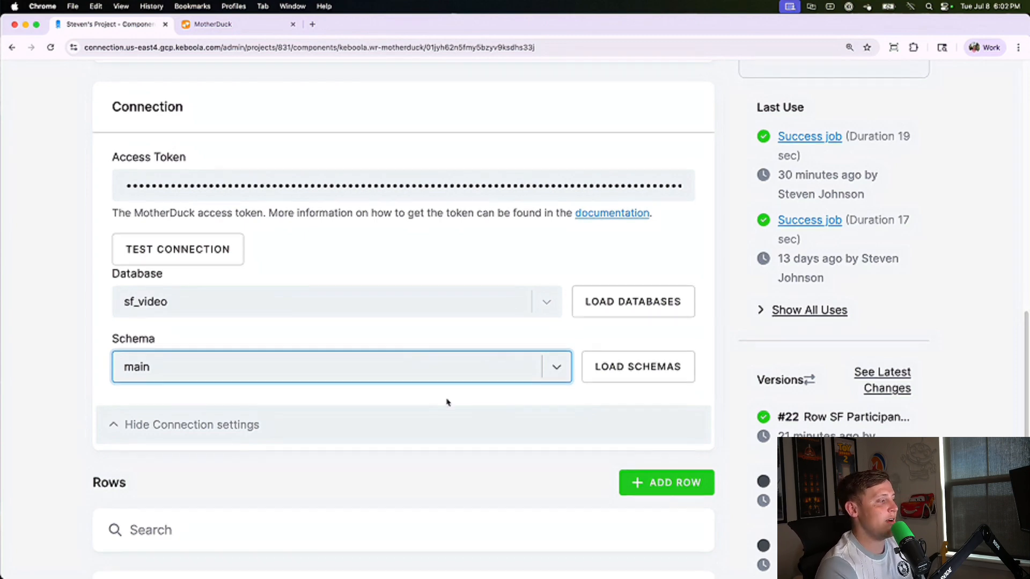
Step: Add a row to the MotherDuck configuration for the Salesforce bucket's SF_Participants table
scroll(445, 402, "down", 4)
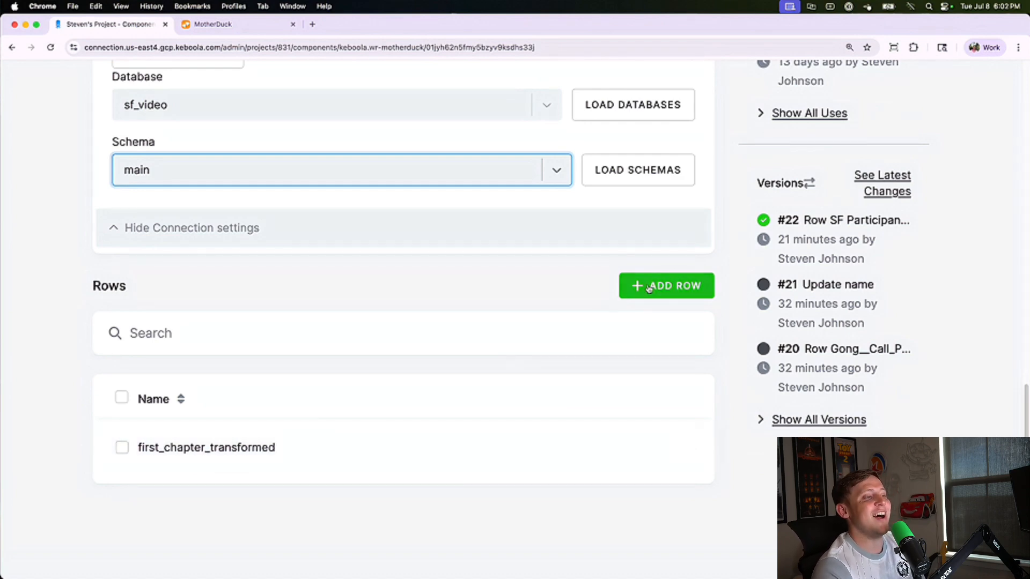
left_click(666, 286)
left_click(487, 236)
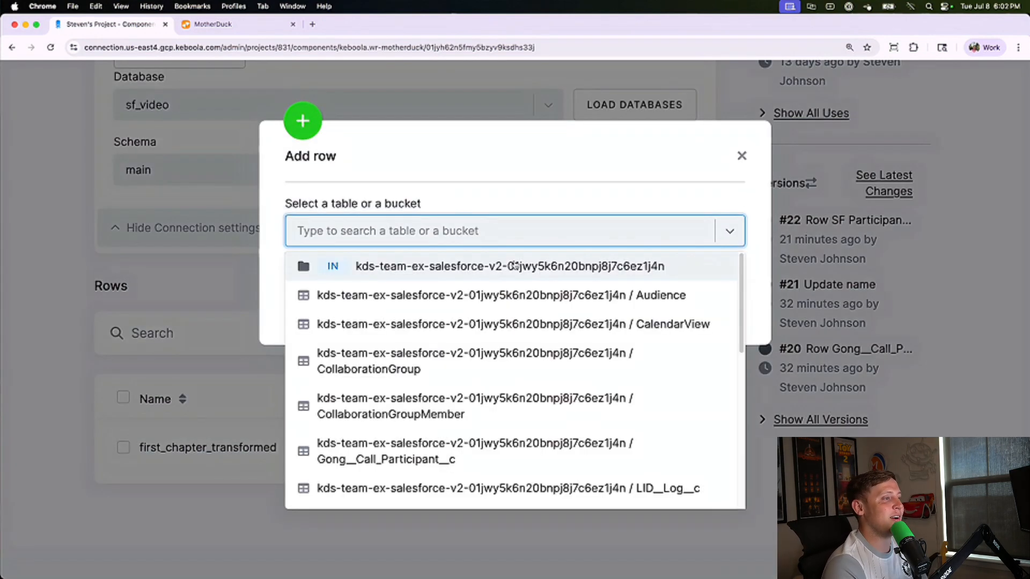
type("sf_")
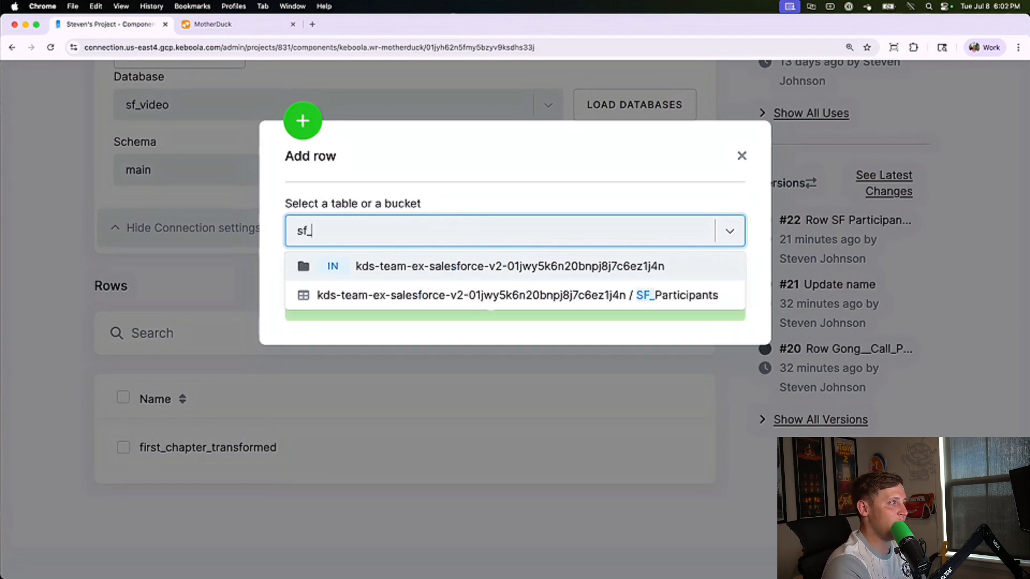
left_click(533, 304)
left_click(496, 305)
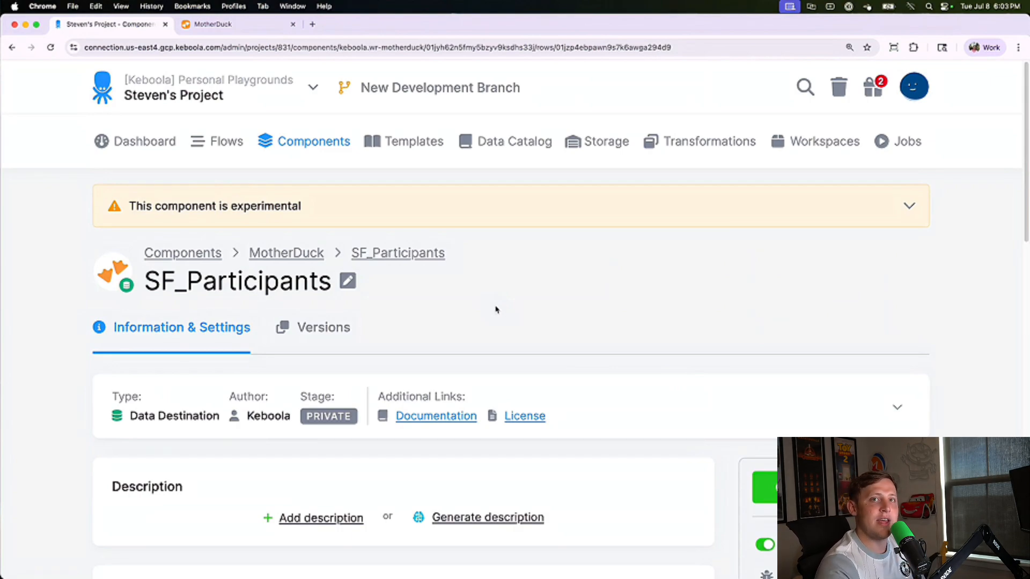
Step: Check the existing destination tables and set the new row's destination table to sf_participants
scroll(495, 307, "down", 8)
scroll(345, 338, "up", 1)
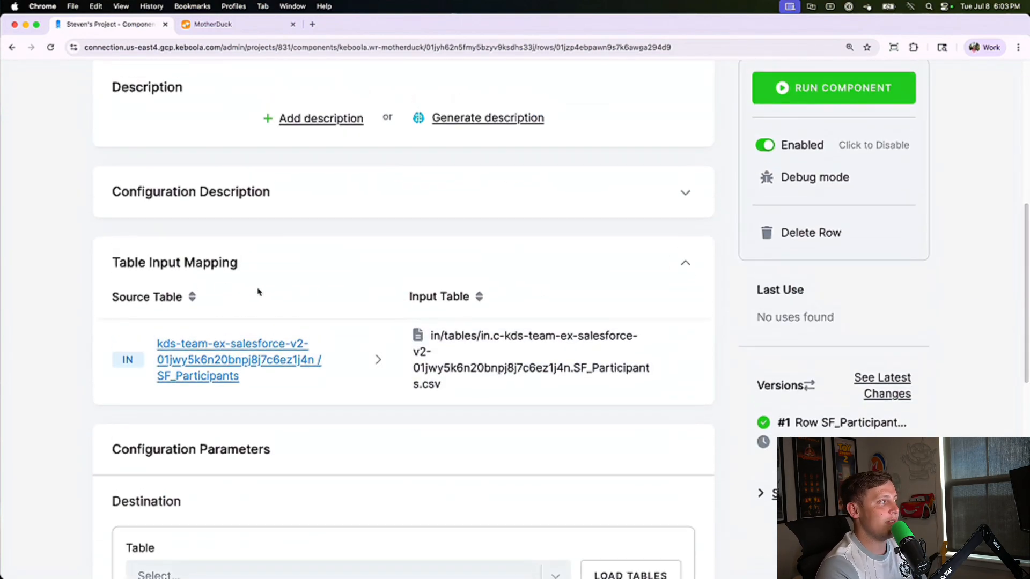
scroll(416, 351, "down", 4)
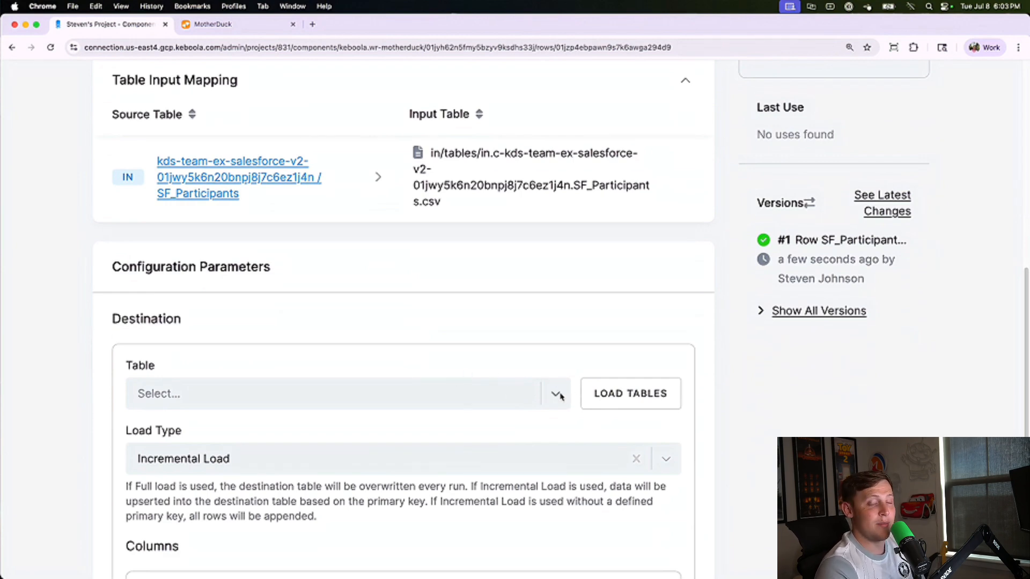
left_click(557, 395)
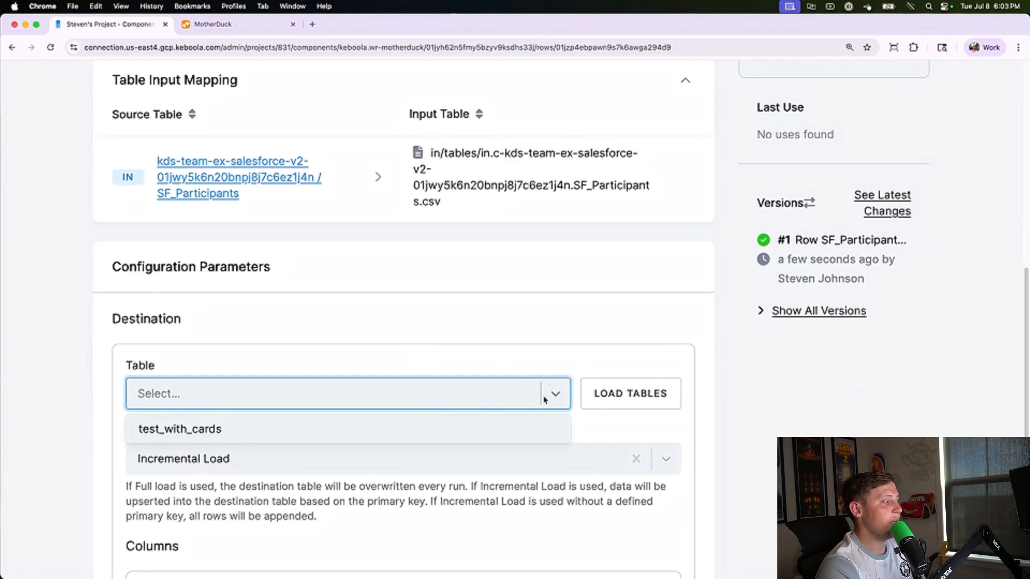
left_click(556, 397)
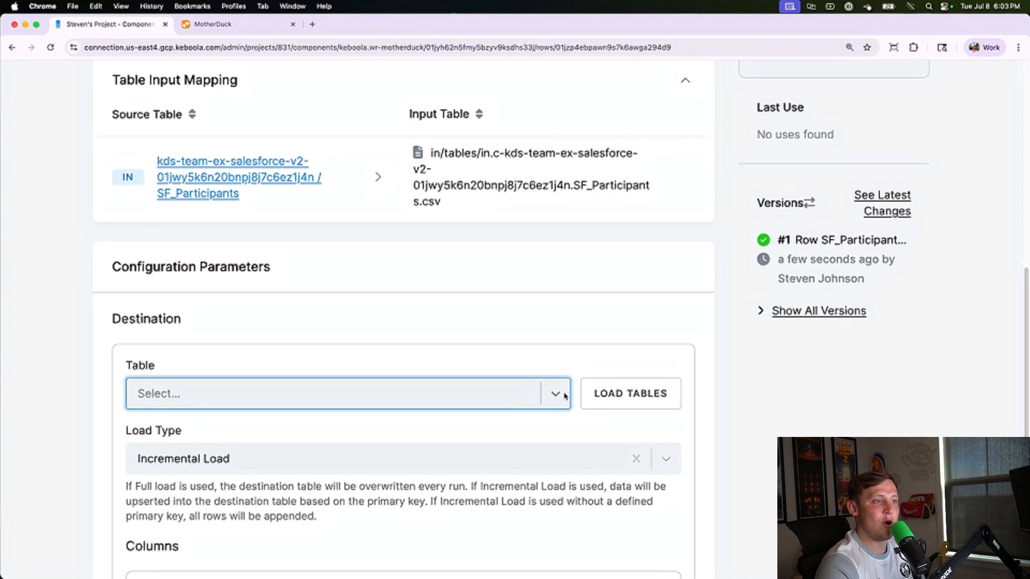
scroll(718, 344, "up", 3)
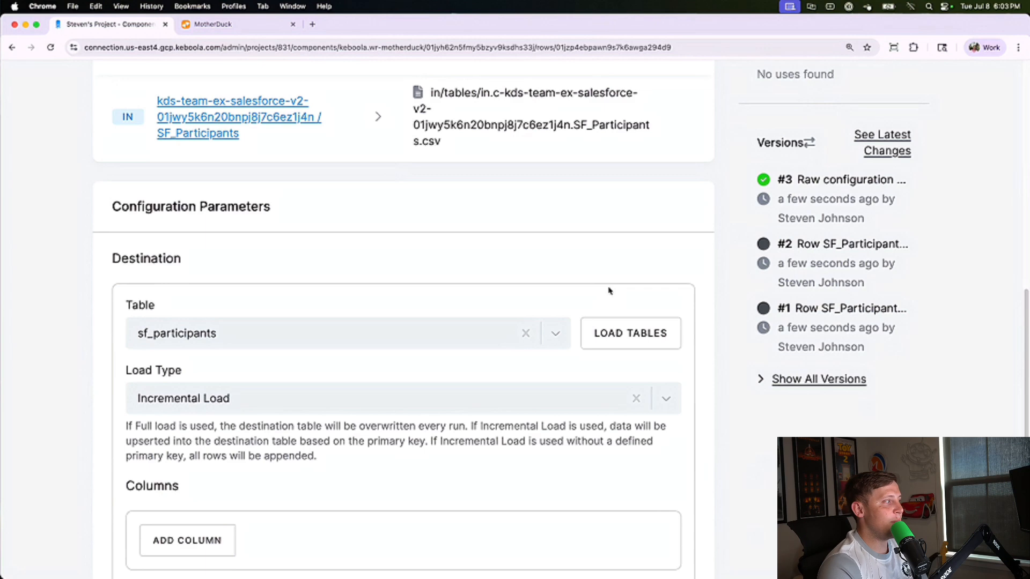
Step: Set the row's load type to Full Load and load the source table's columns into the column mapping
left_click(437, 397)
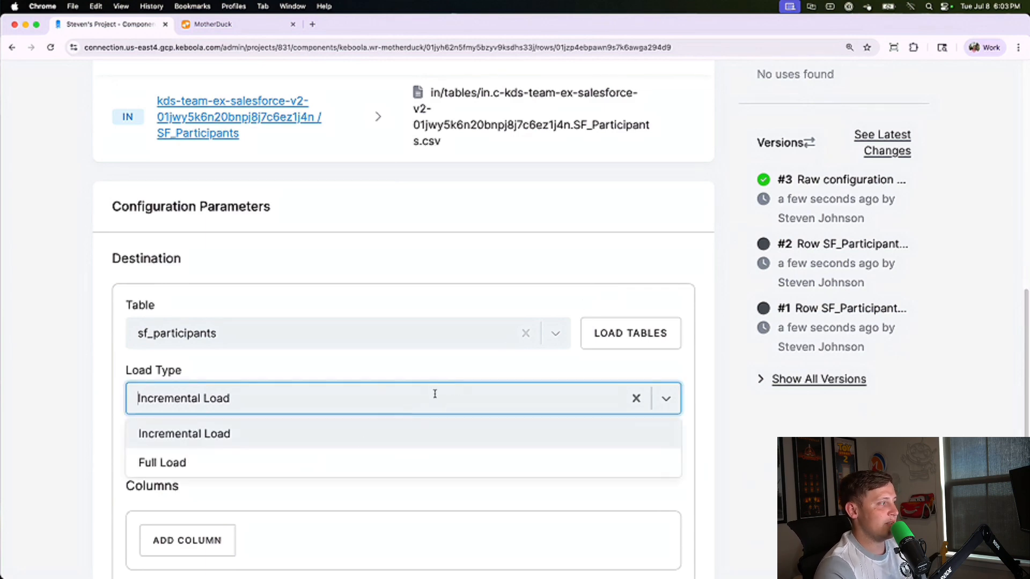
left_click(339, 470)
scroll(356, 402, "down", 5)
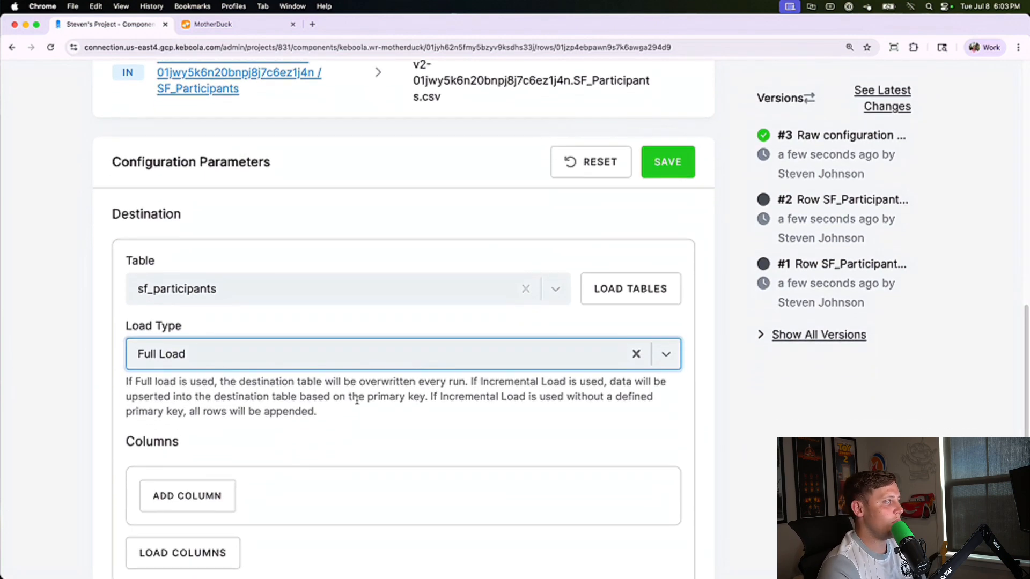
scroll(386, 330, "up", 5)
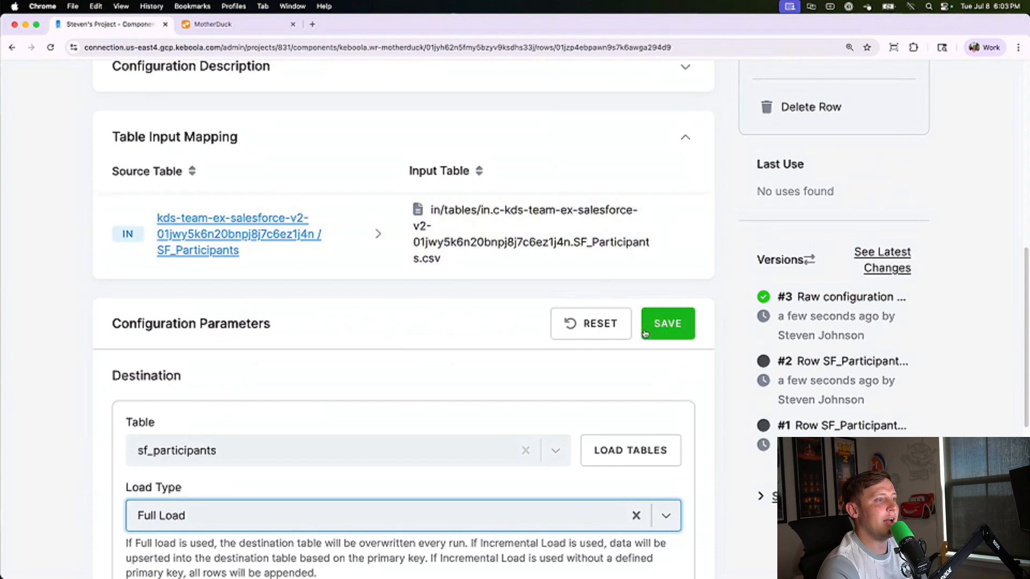
scroll(553, 347, "down", 5)
left_click(203, 342)
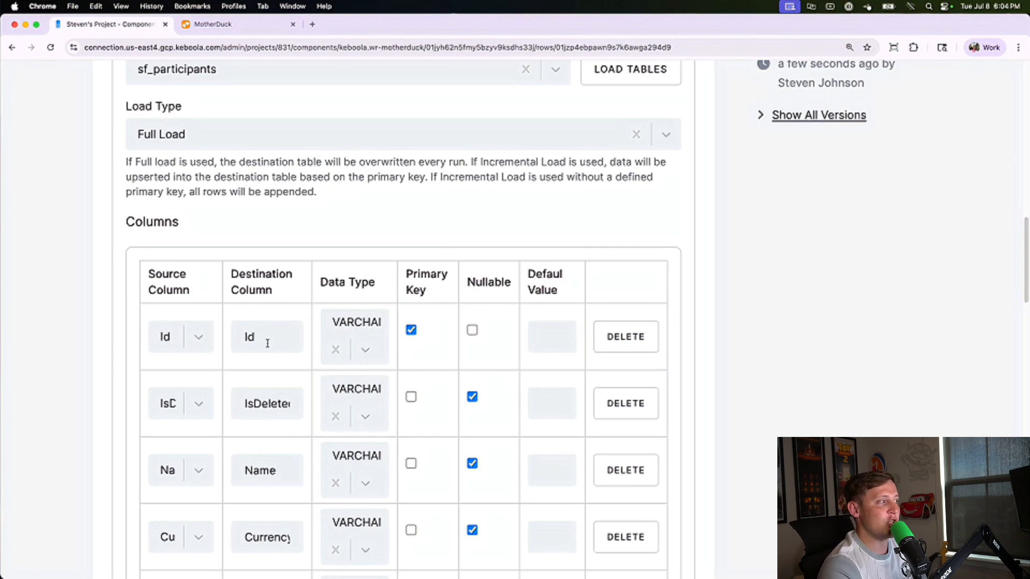
Step: Review the column mapping and the data type options for the Id column, and save the row's configuration parameters
left_click(240, 336)
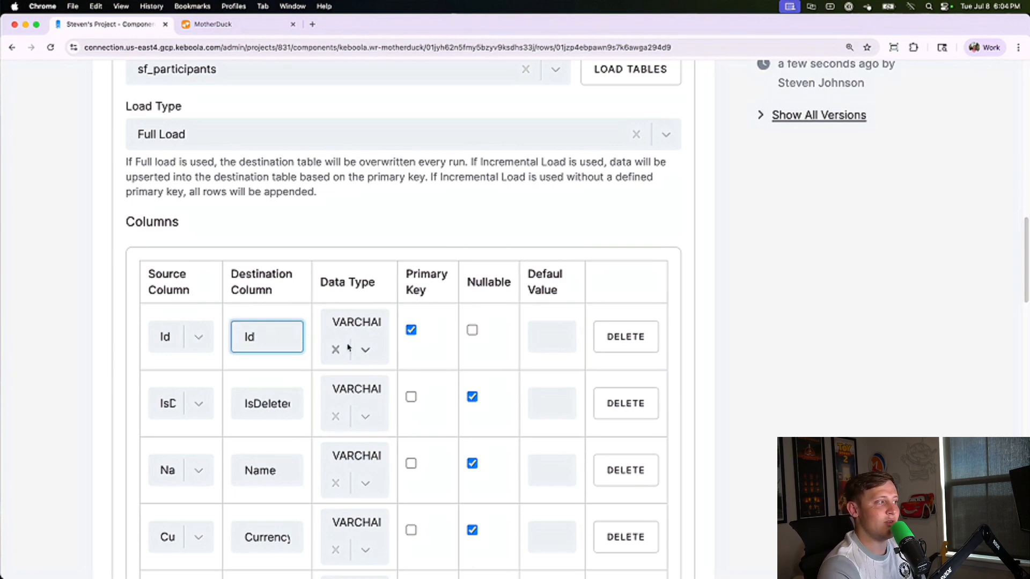
left_click(364, 348)
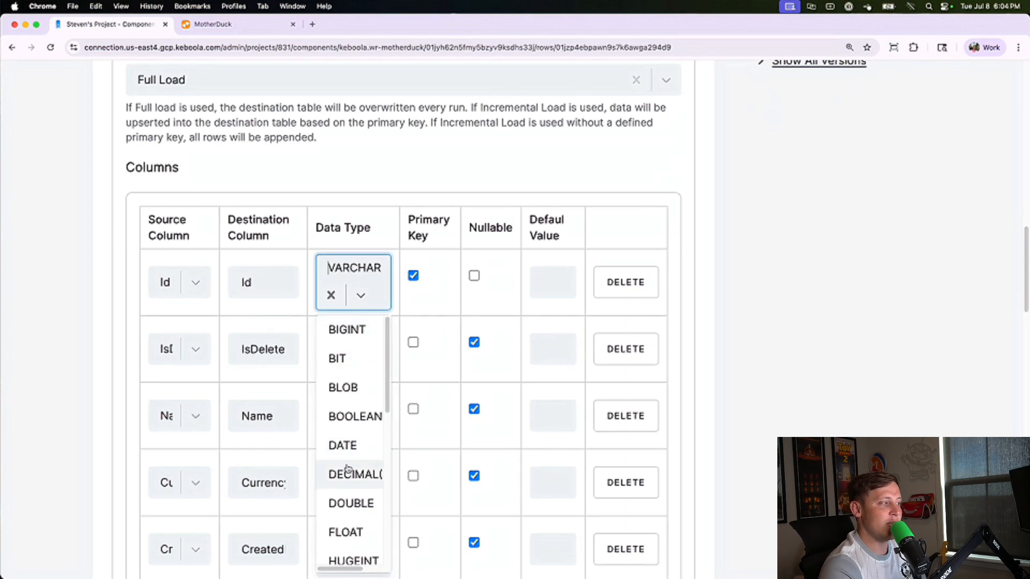
scroll(345, 469, "down", 10)
left_click(709, 373)
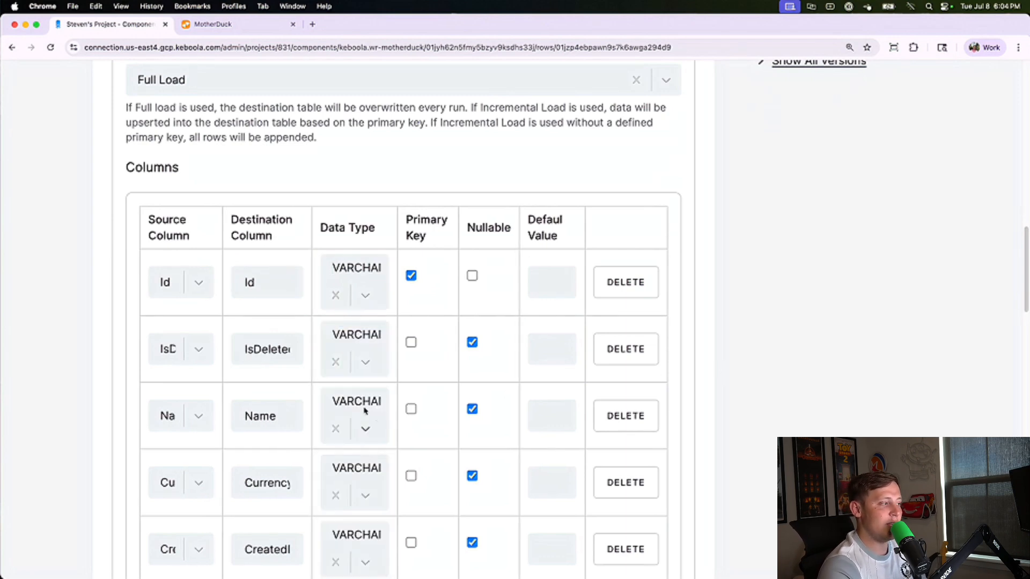
scroll(354, 411, "down", 10)
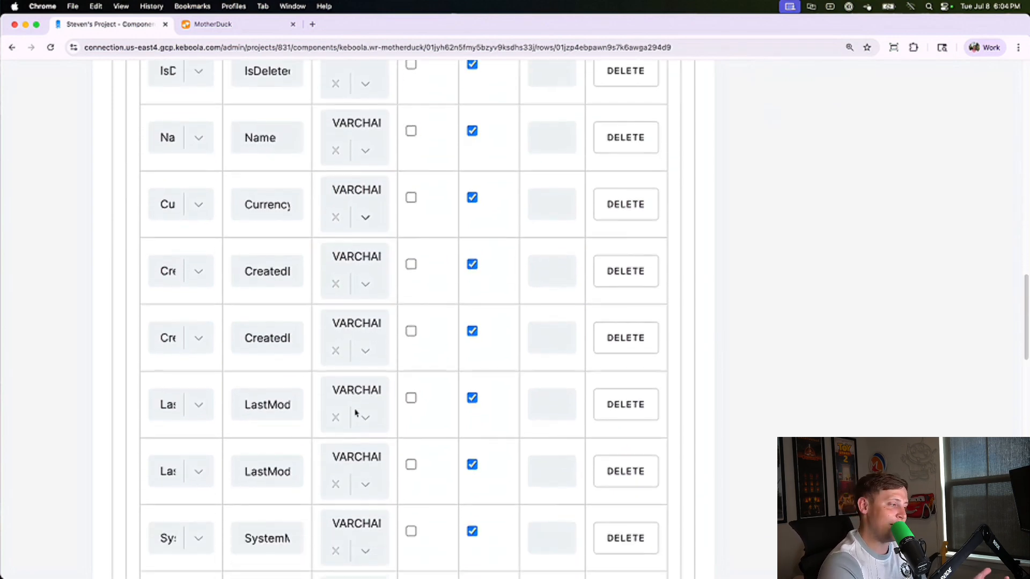
scroll(355, 411, "down", 6)
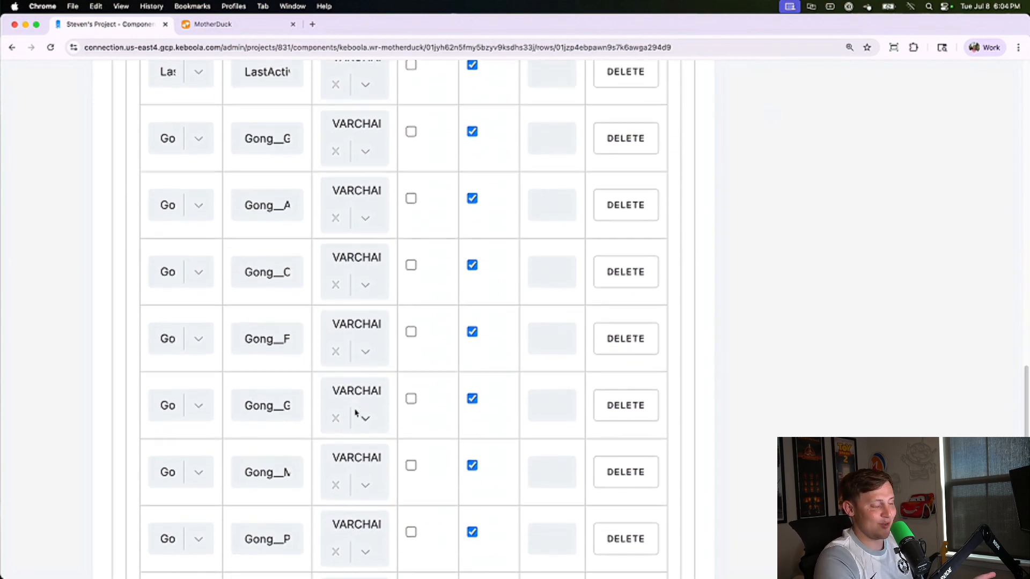
scroll(355, 411, "down", 5)
scroll(320, 467, "up", 20)
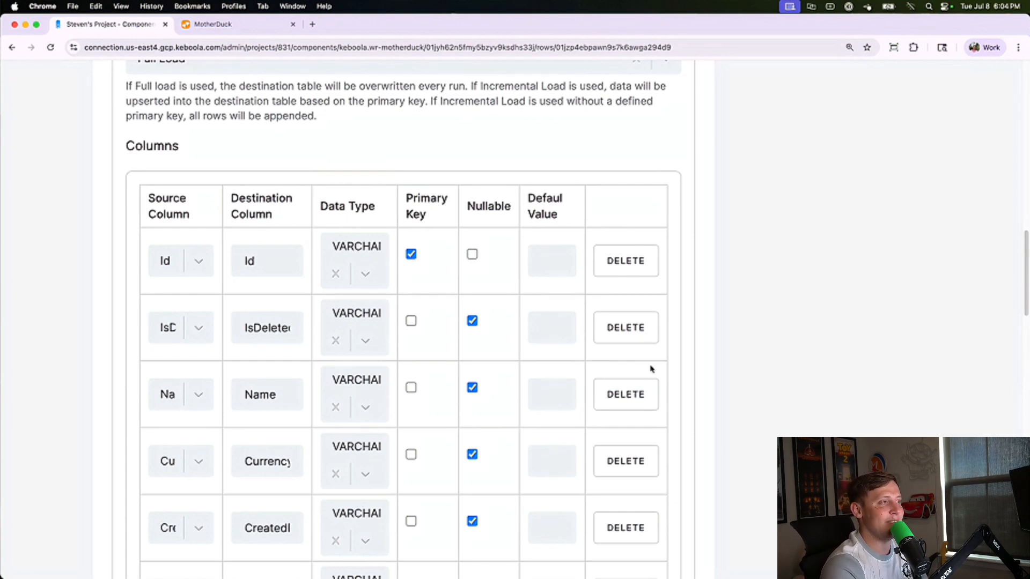
scroll(590, 333, "up", 10)
left_click(668, 427)
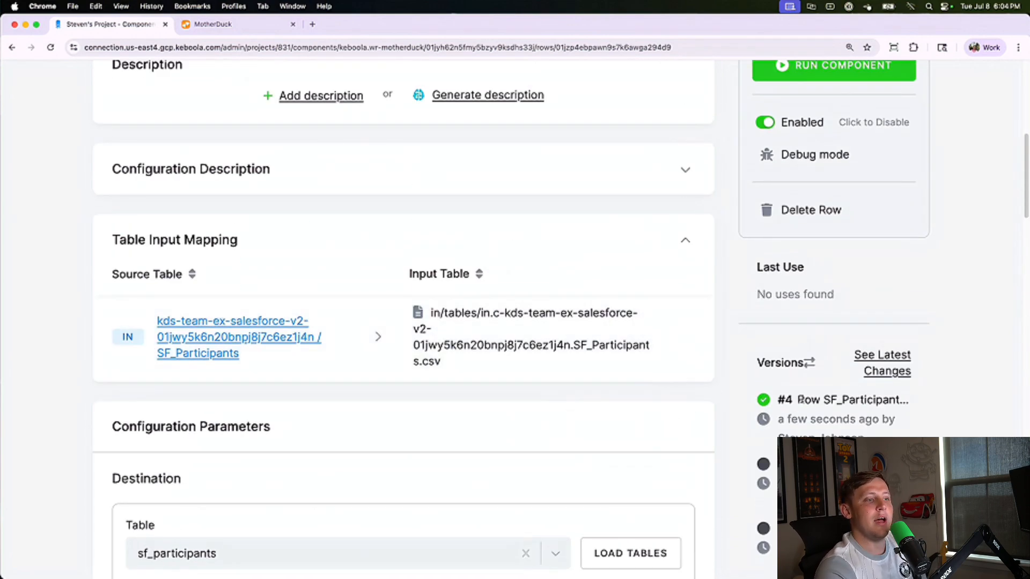
Step: Create a new flow named "Salesforce to MotherDuck Flow"
scroll(773, 345, "up", 1)
scroll(774, 345, "up", 7)
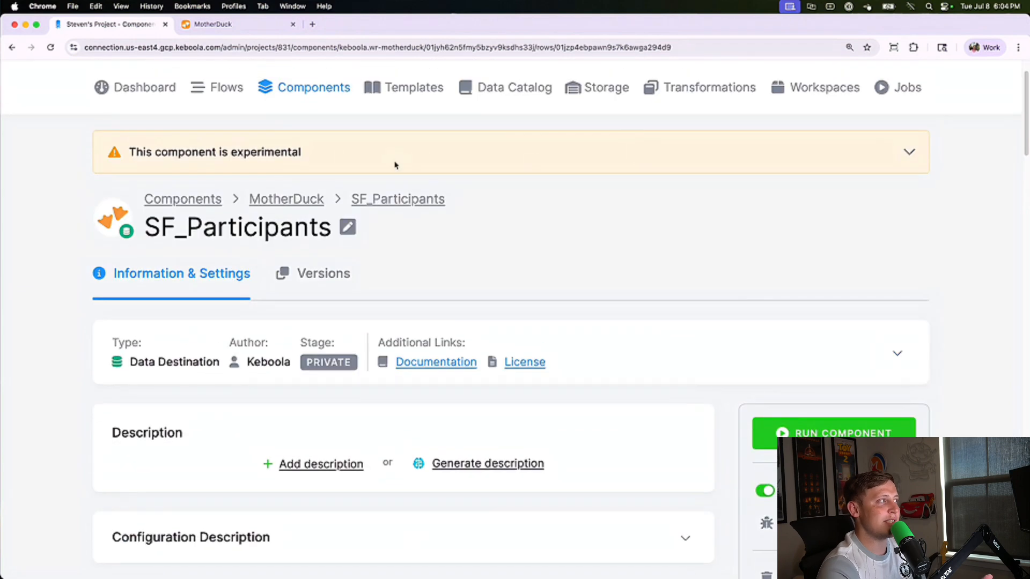
left_click(226, 87)
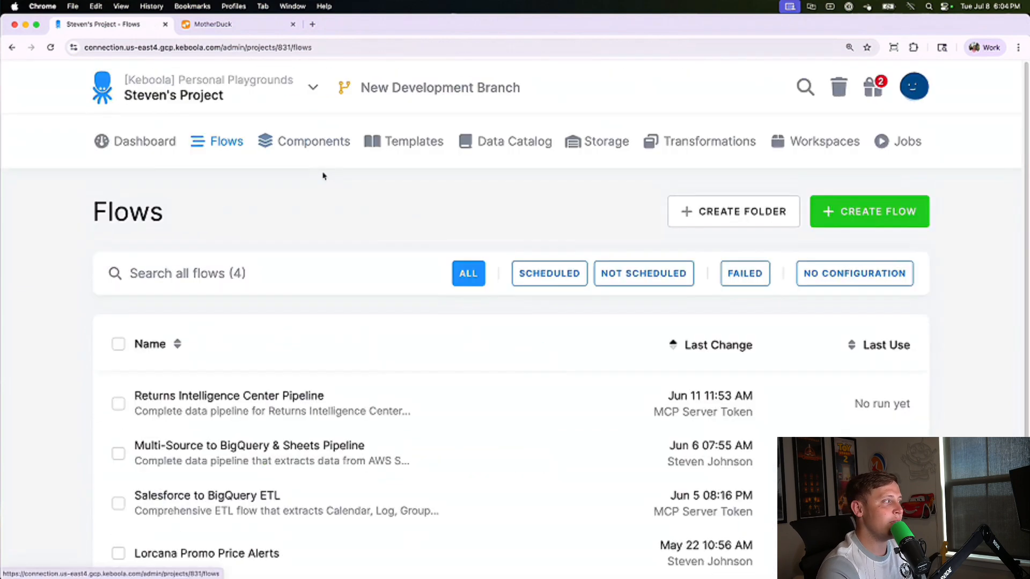
left_click(879, 214)
key("alt+shift+Left")
key("alt+shift+Left")
type("Salesforce to ")
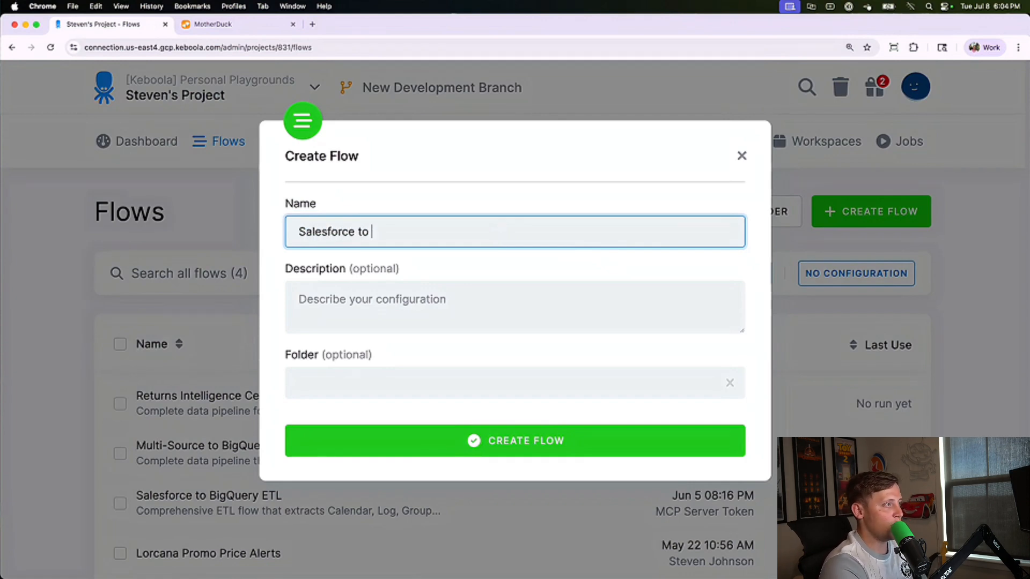
type("Motherduck")
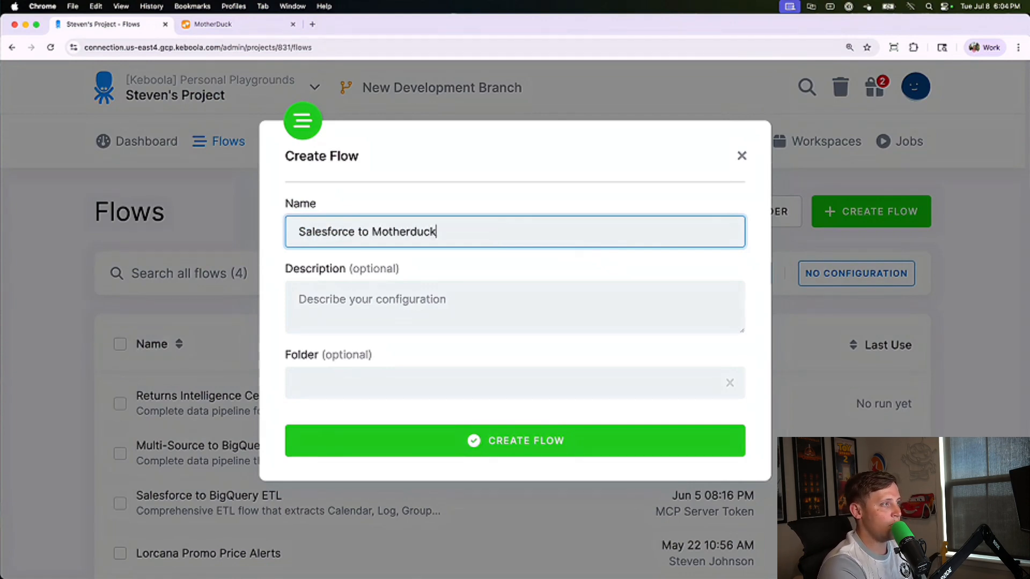
key("BackSpace")
key("BackSpace")
key("BackSpace")
key("BackSpace")
type("Duck Flow")
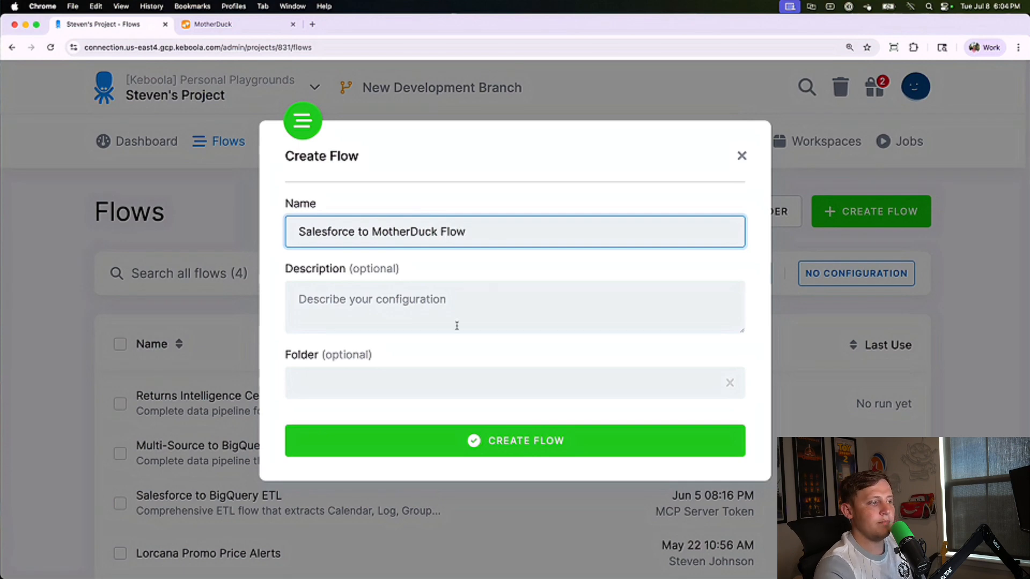
left_click(465, 431)
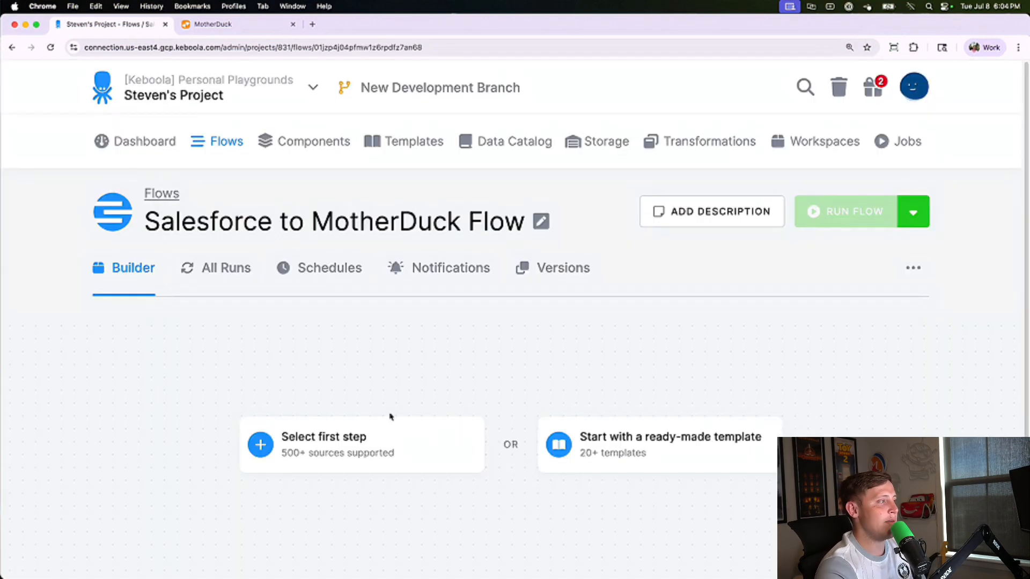
Step: Search the flow's tasks for "sales" and add the Salesforce data source as the first step
scroll(333, 354, "down", 2)
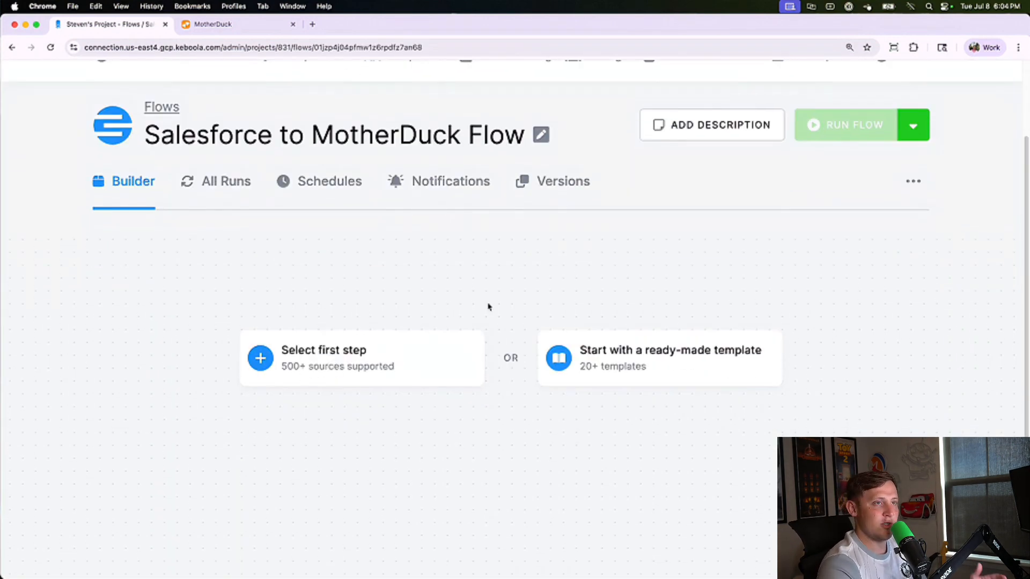
left_click(353, 369)
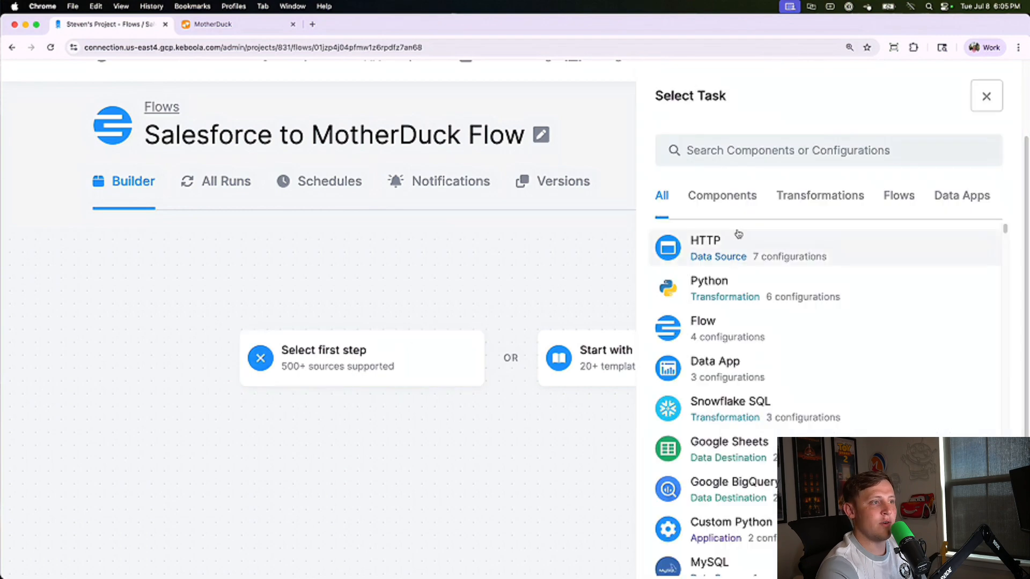
left_click(765, 146)
type("sales")
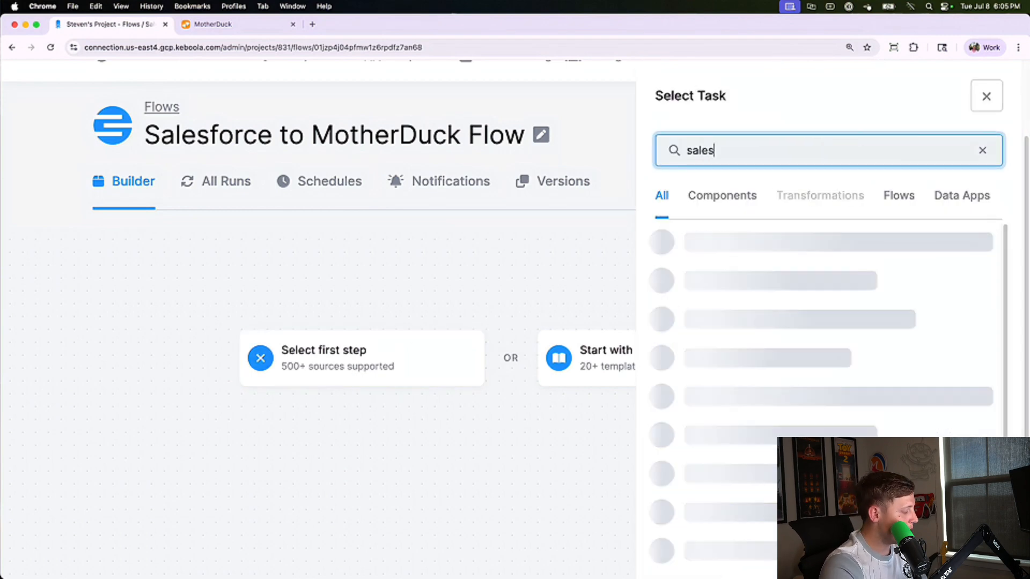
left_click(737, 283)
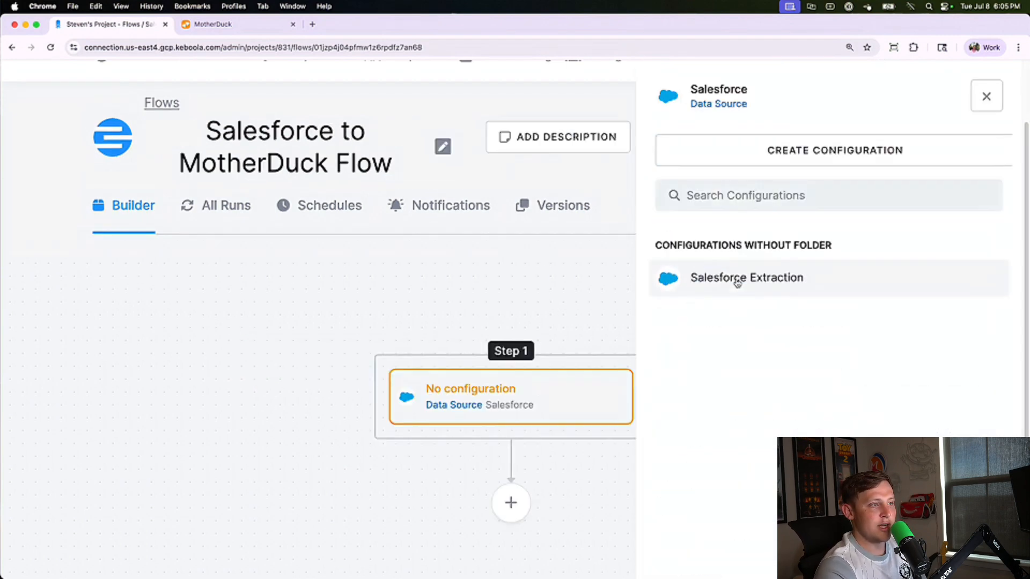
Step: Assign the Salesforce Extraction configuration to the flow's first task and restrict its run rows to Participants
left_click(723, 281)
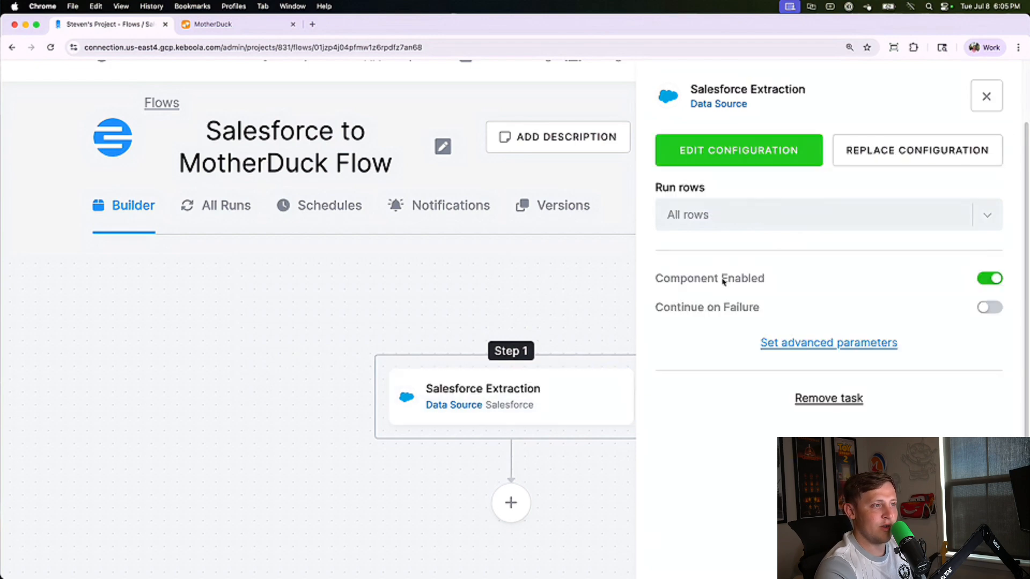
left_click(728, 224)
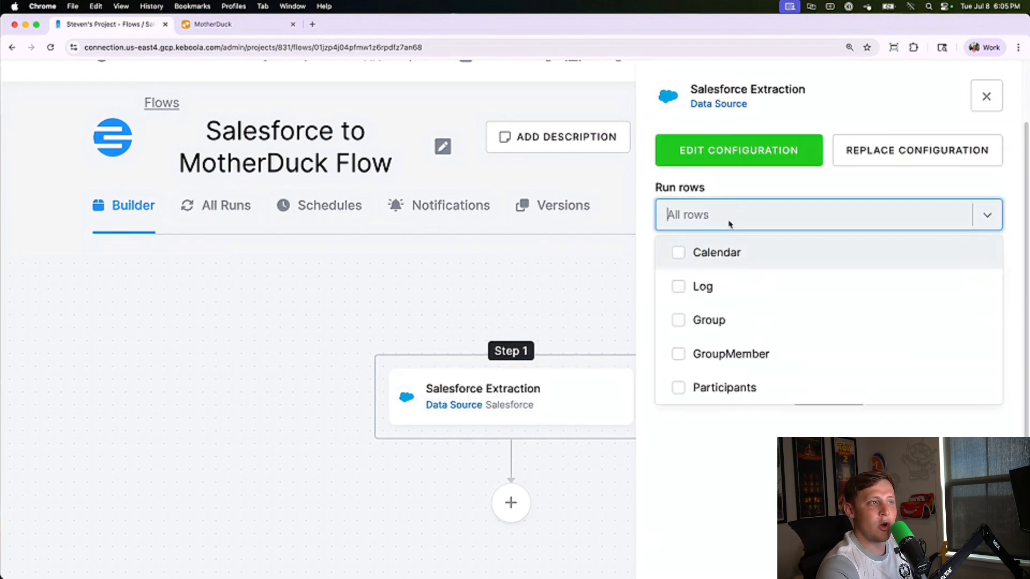
left_click(717, 387)
left_click(834, 462)
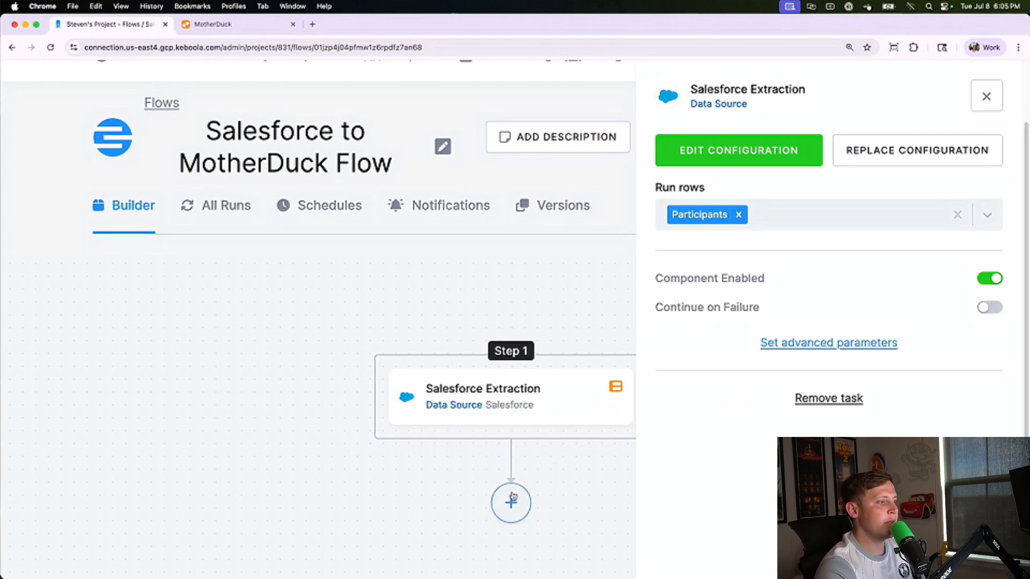
Step: Search the tasks for "mother" and add the MotherDuck data destination with the My MotherDuck Data Destination V2 configuration as the second step
left_click(510, 503)
left_click(720, 142)
key("super+a")
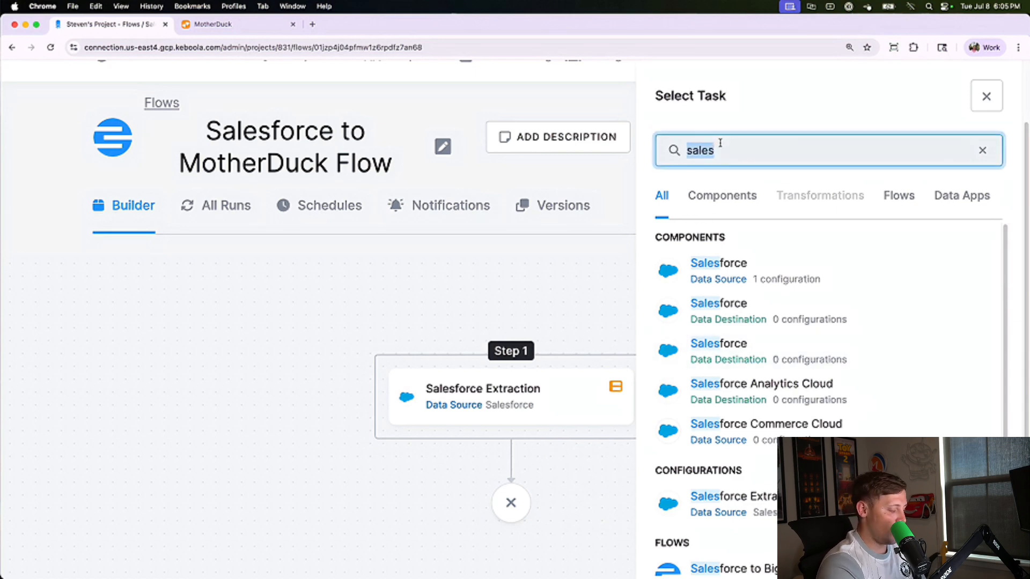
type("mother")
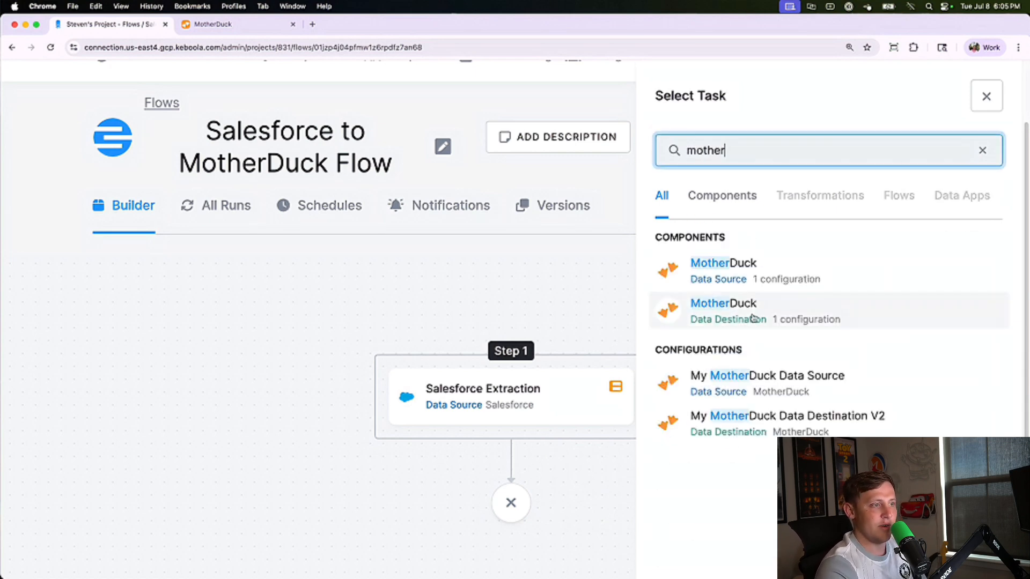
left_click(731, 313)
left_click(757, 285)
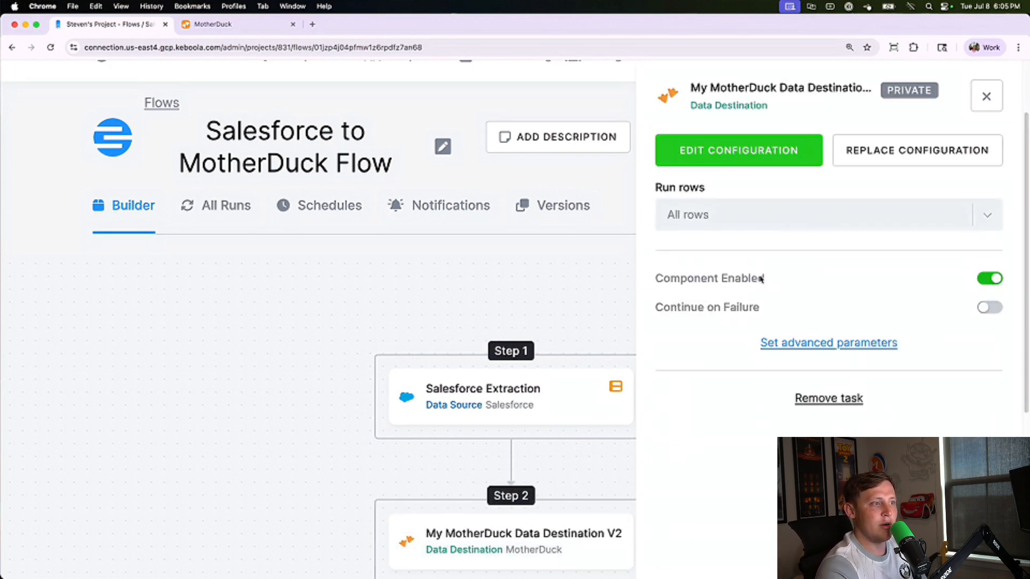
Step: Restrict the MotherDuck destination task's run rows to SF_Participants and close its settings
left_click(740, 222)
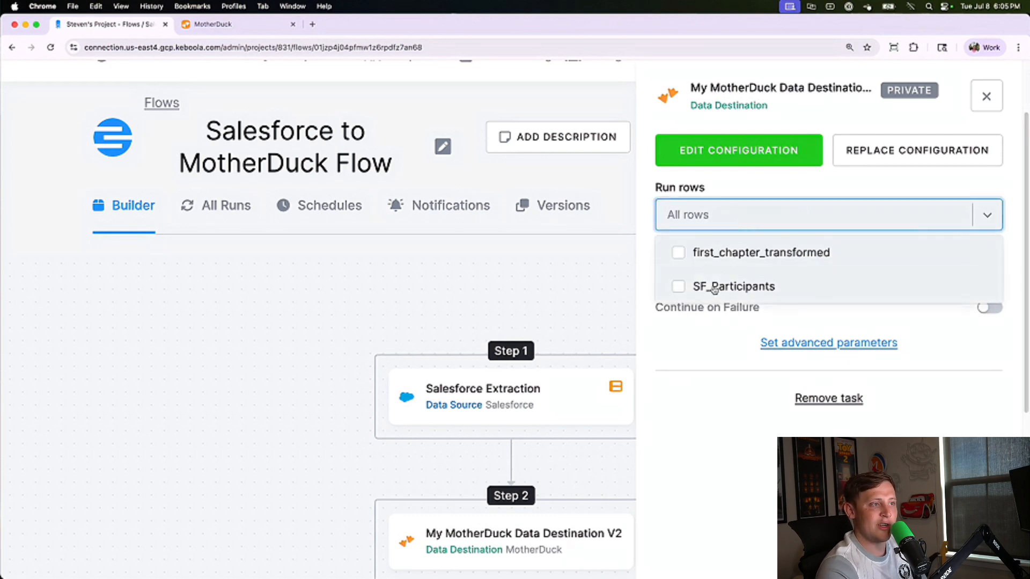
left_click(736, 286)
left_click(987, 97)
Step: Rename the flow's first phase to "Salesforce Extraction"
scroll(735, 246, "down", 2)
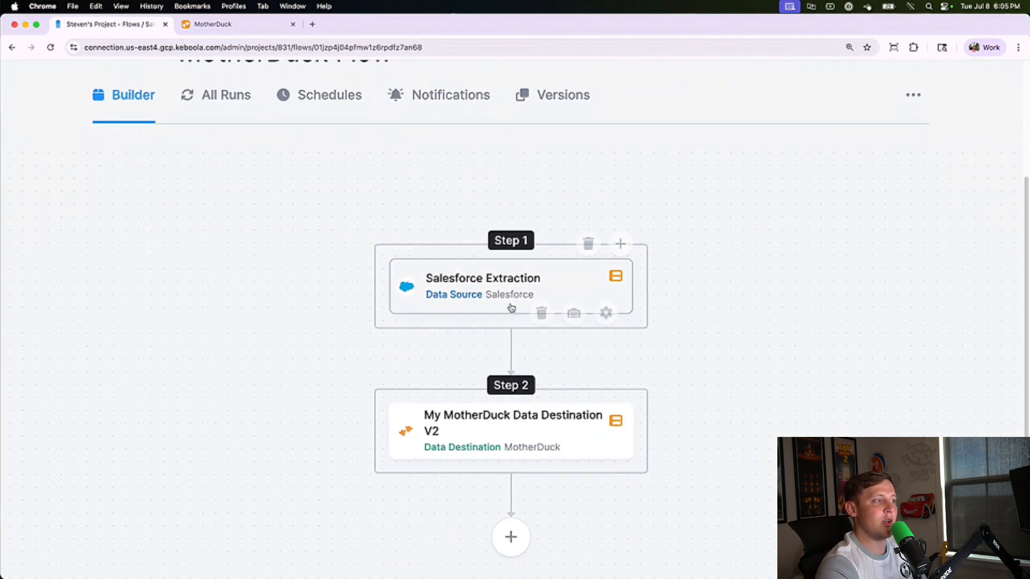
left_click(514, 241)
triple_click(399, 238)
type("SAle")
key("BackSpace")
key("BackSpace")
key("BackSpace")
type("a")
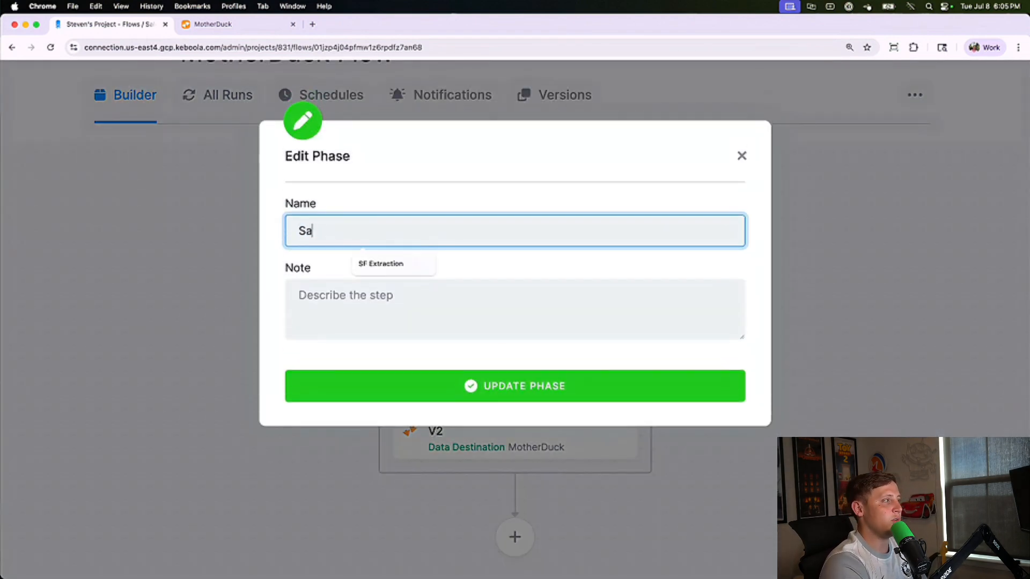
type("lesforce Ex")
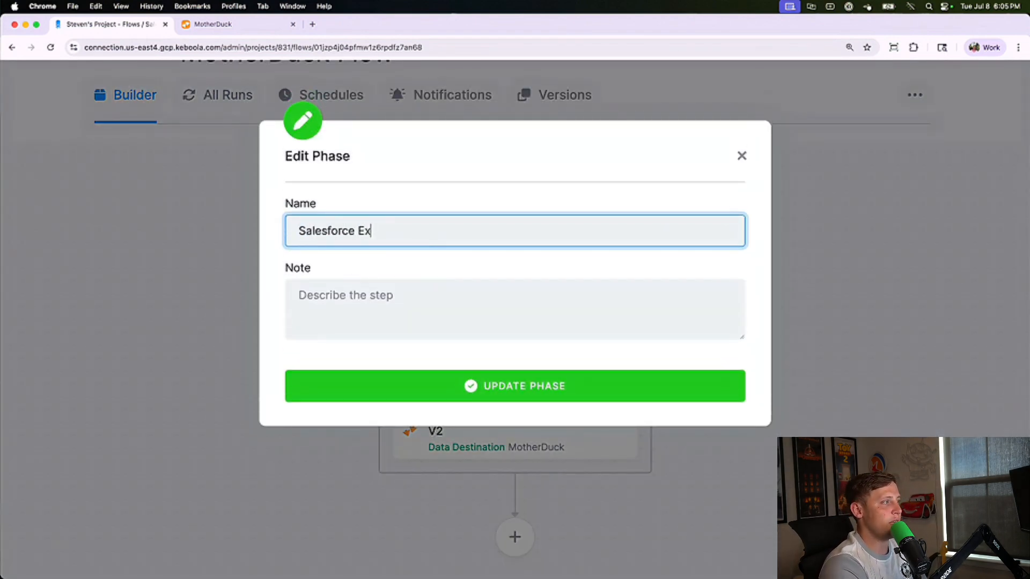
type("traction")
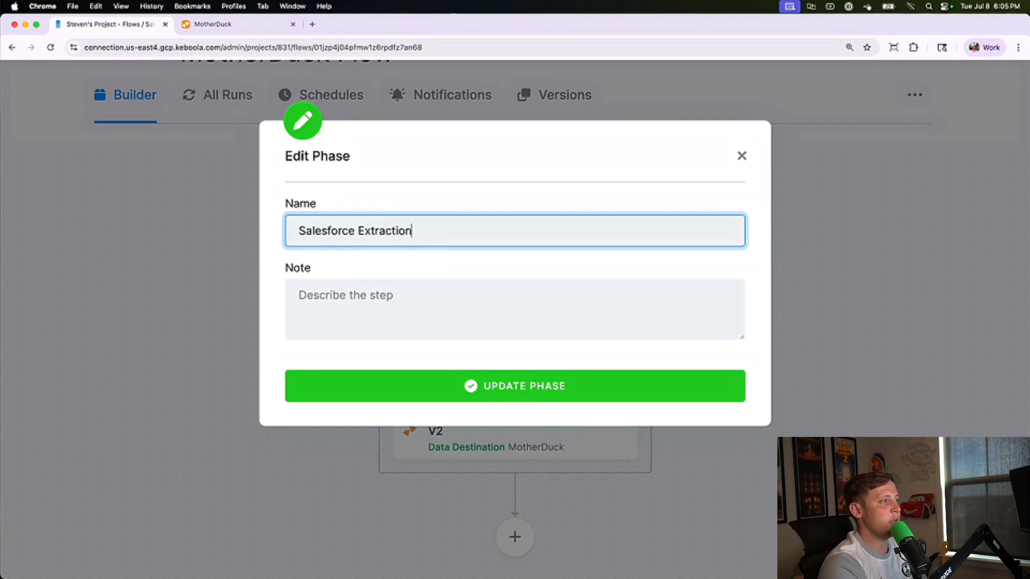
left_click(413, 384)
Step: Rename the flow's second phase to "MotherDuck Writing"
left_click(525, 359)
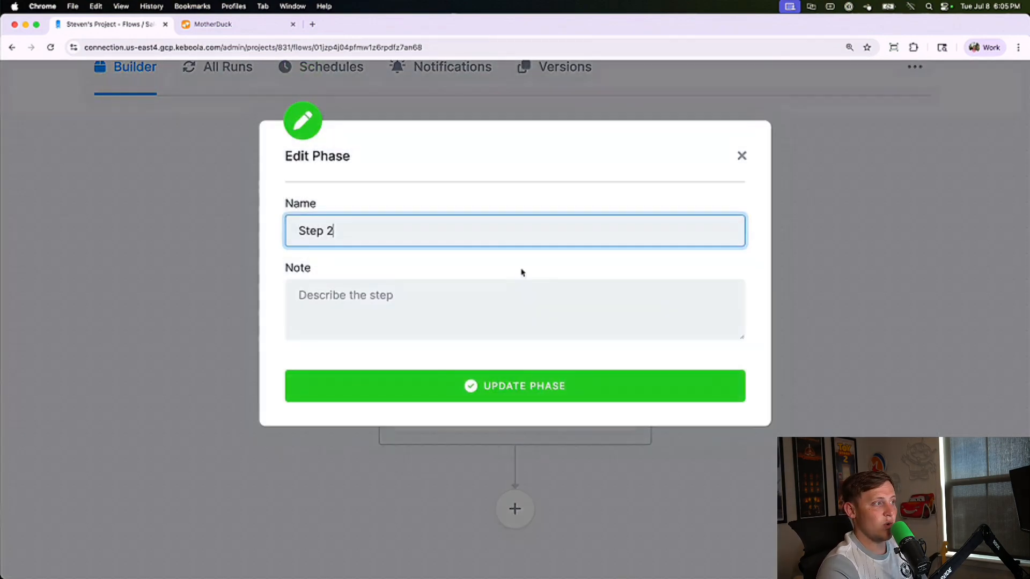
triple_click(466, 230)
type("MotherDuck Writing")
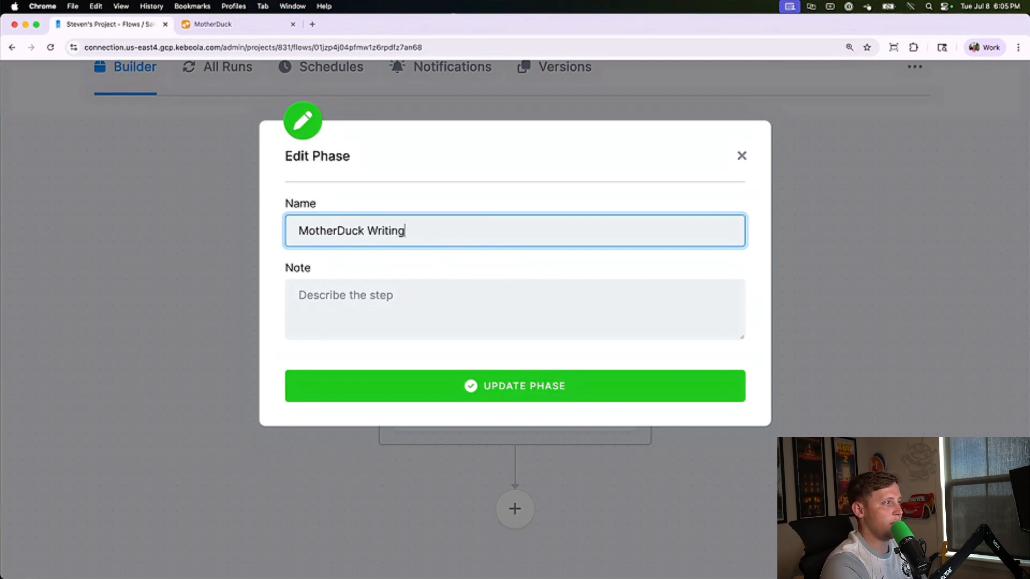
left_click(420, 383)
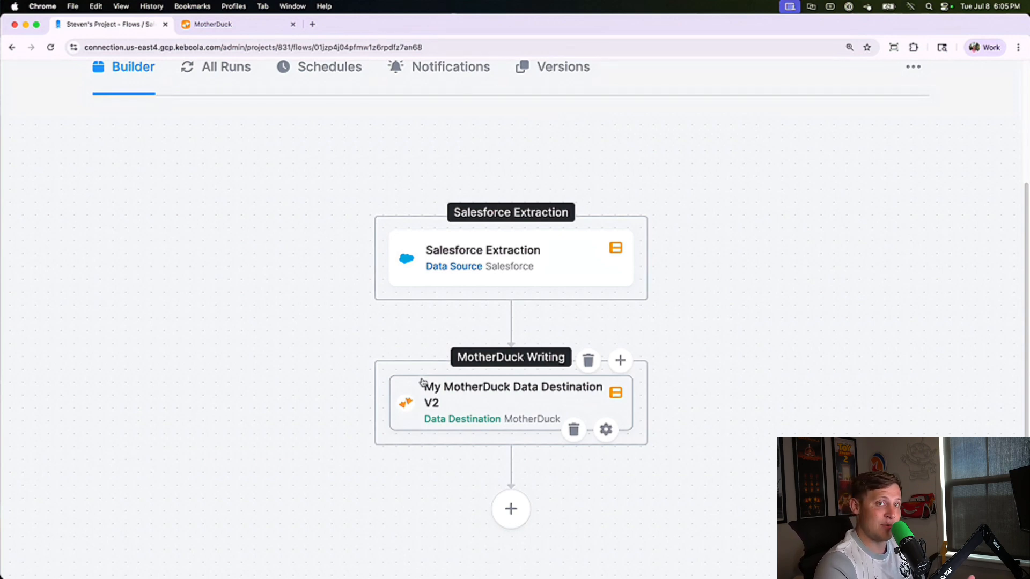
Step: Run the Salesforce to MotherDuck flow and confirm the run
scroll(448, 307, "up", 3)
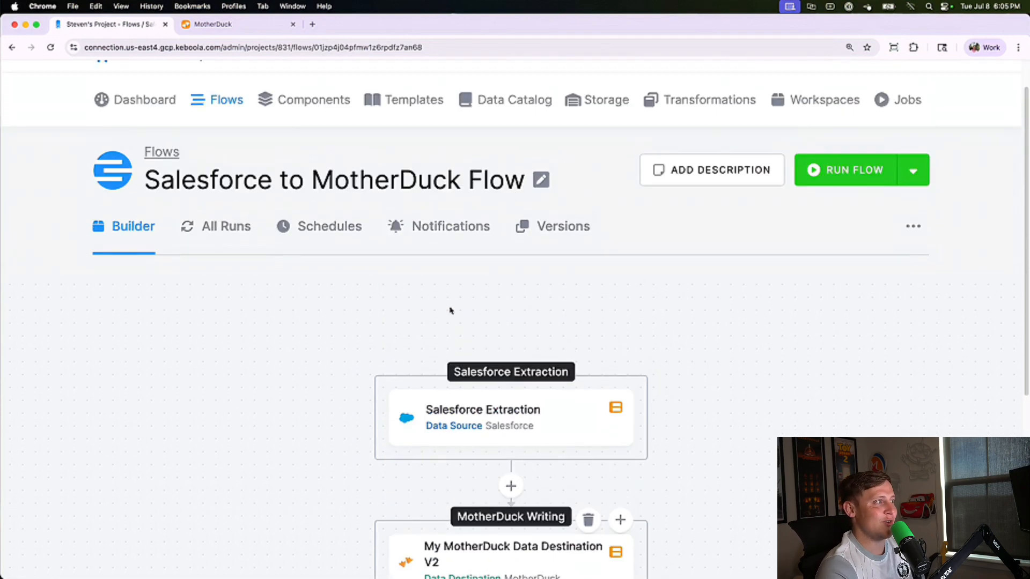
left_click(855, 172)
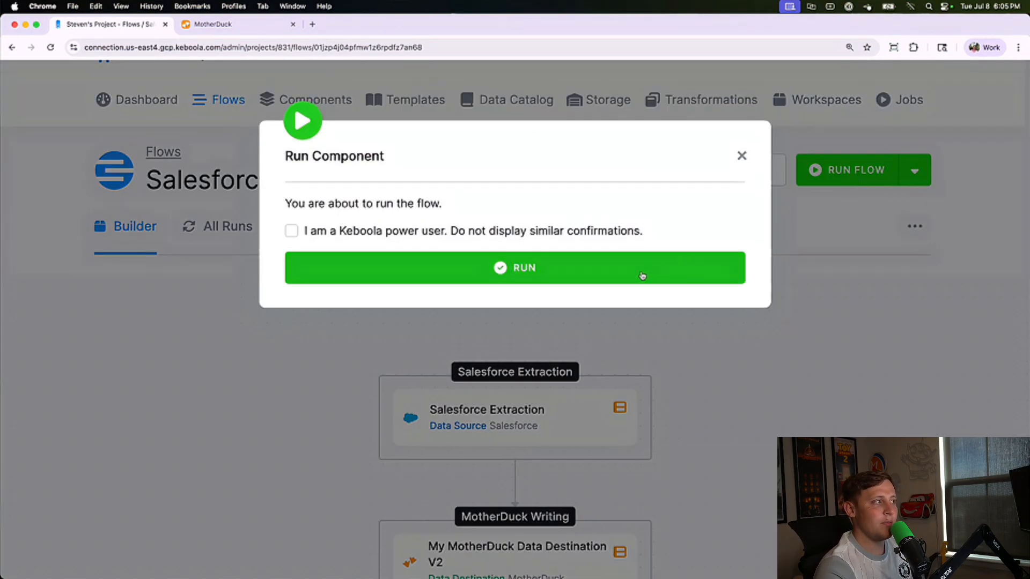
left_click(642, 275)
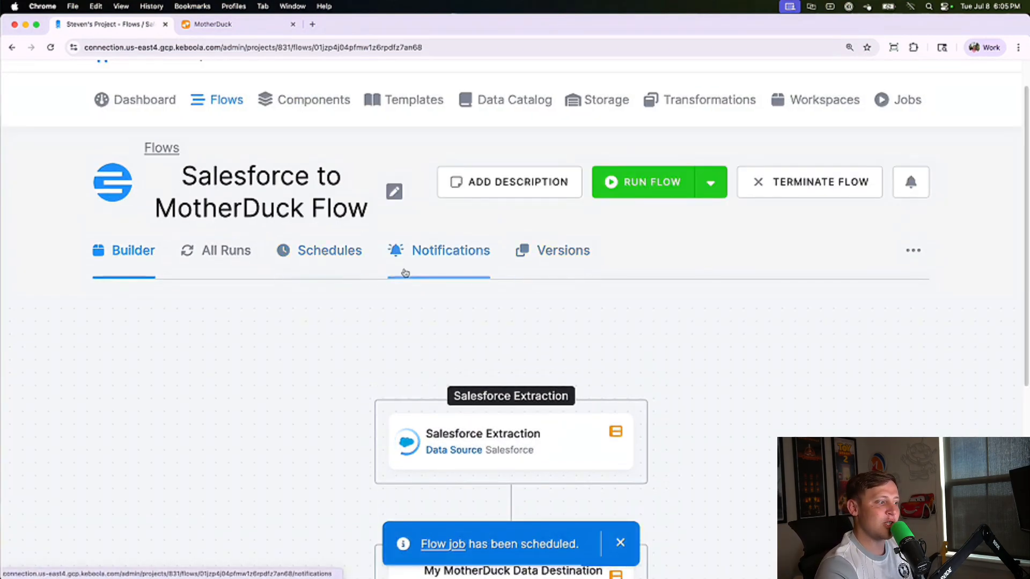
Step: Review the flow's scheduling options, including trigger type, predefined intervals, custom times and schedule preview, without setting up a schedule
left_click(283, 252)
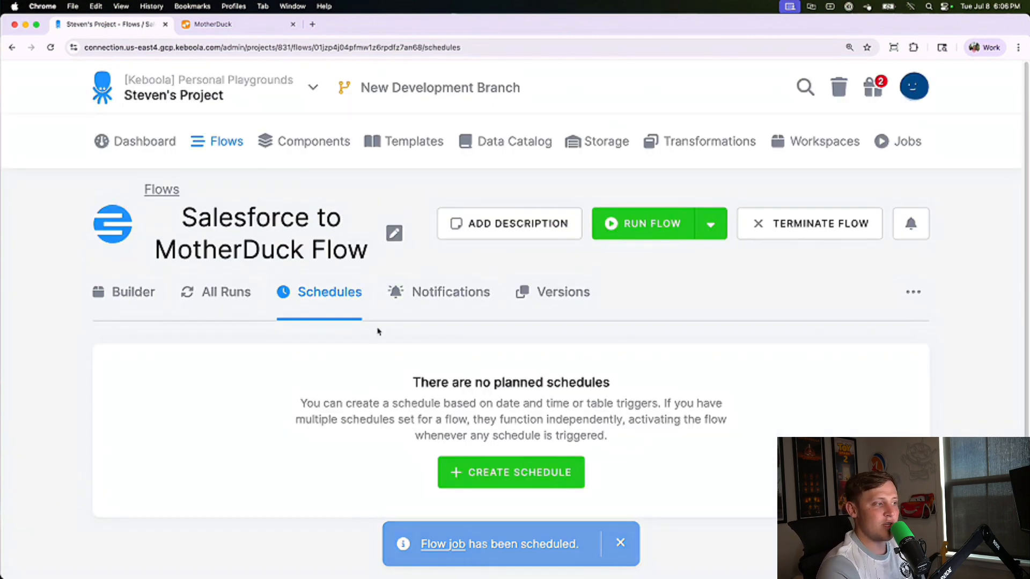
scroll(457, 325, "down", 1)
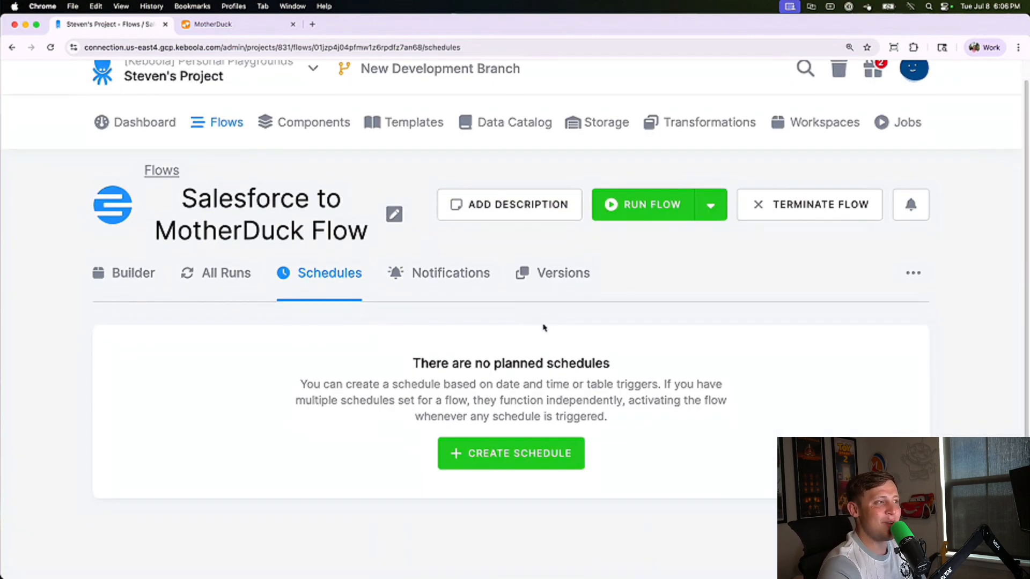
left_click(552, 471)
scroll(466, 342, "down", 2)
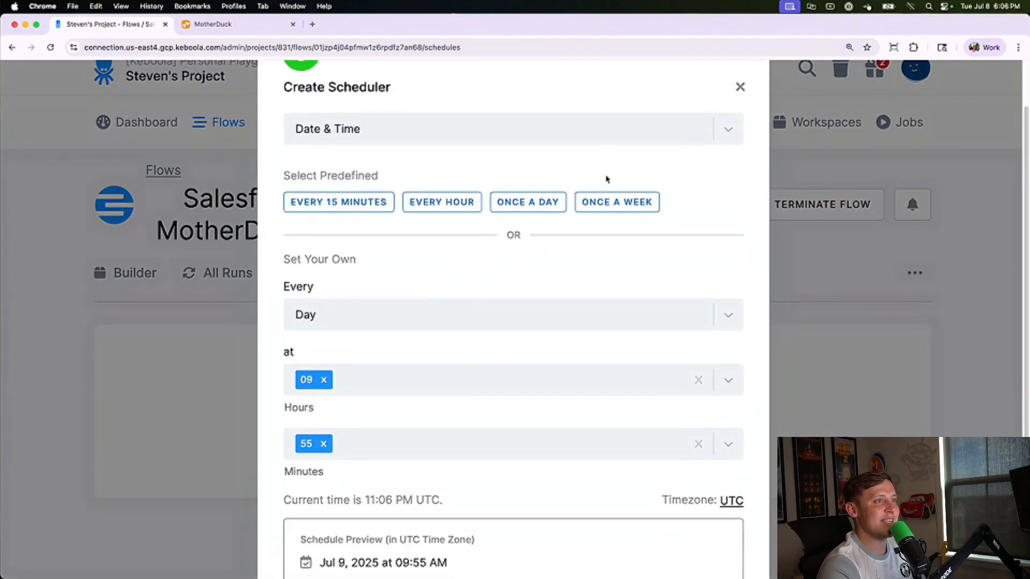
left_click(734, 130)
left_click(726, 132)
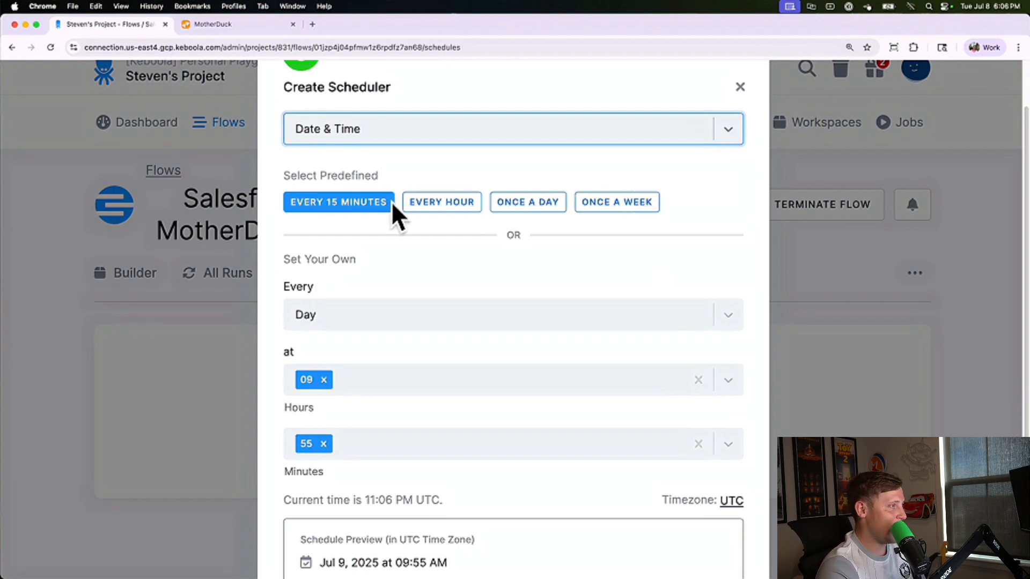
scroll(391, 295, "down", 3)
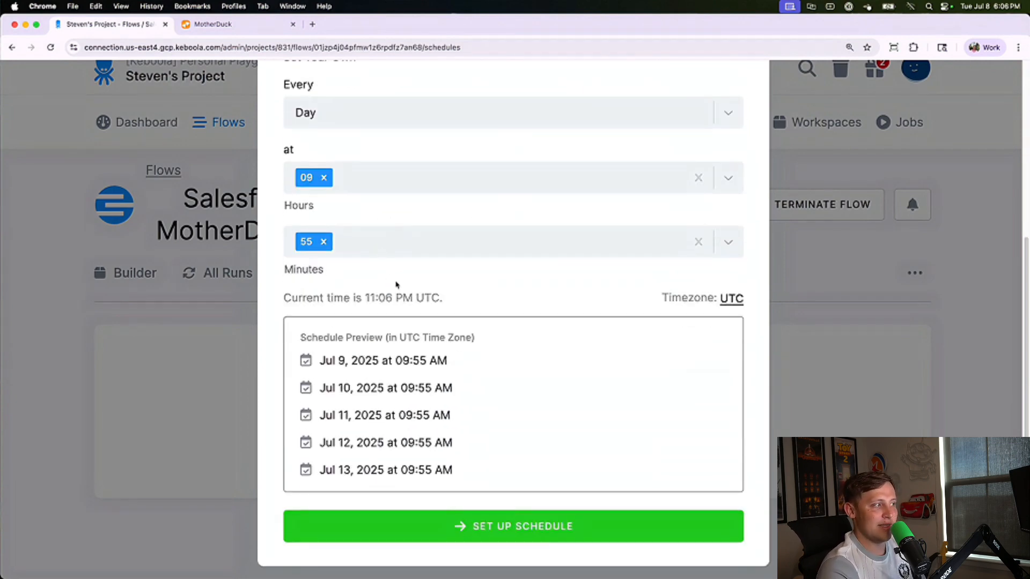
scroll(379, 266, "up", 1)
scroll(367, 509, "up", 5)
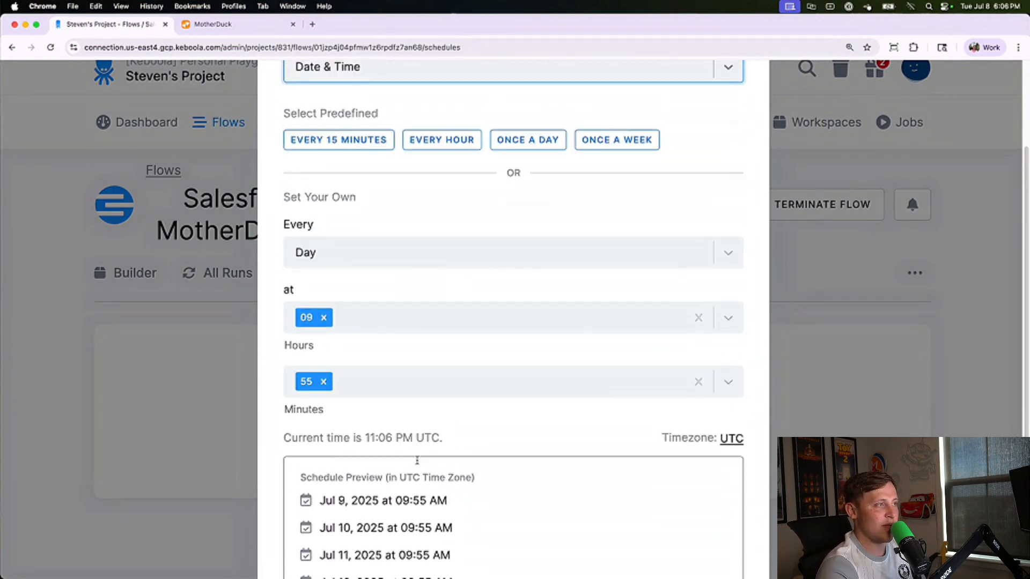
left_click(741, 157)
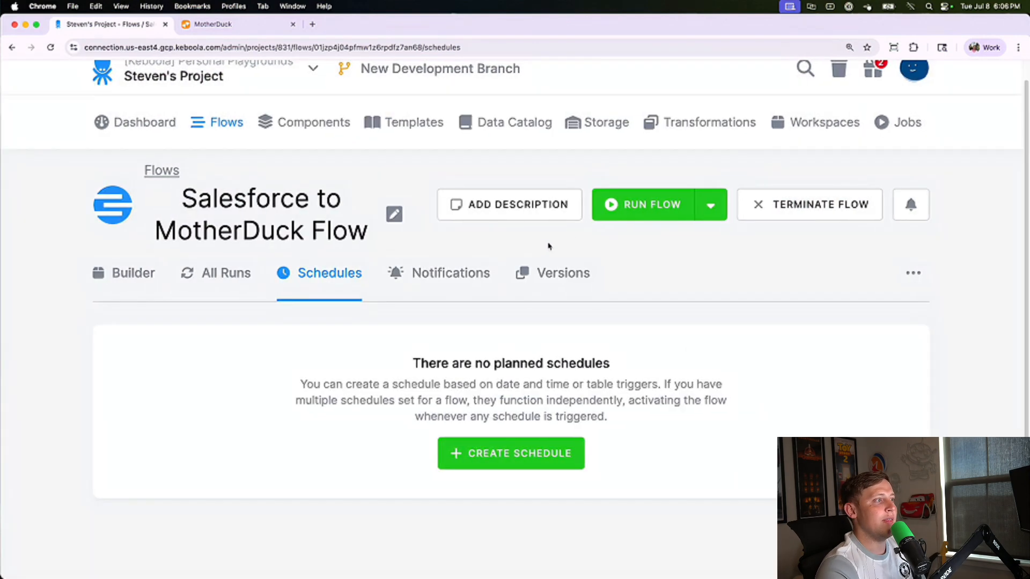
Step: Review the flow's email and webhook notification options for success, warnings, errors and long processing
left_click(450, 284)
scroll(423, 357, "down", 4)
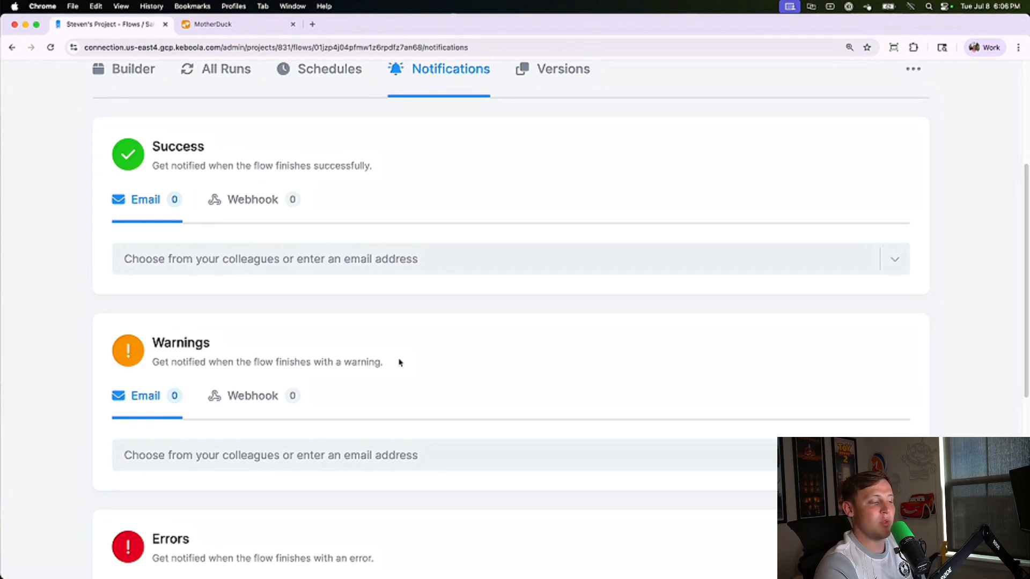
scroll(399, 363, "down", 2)
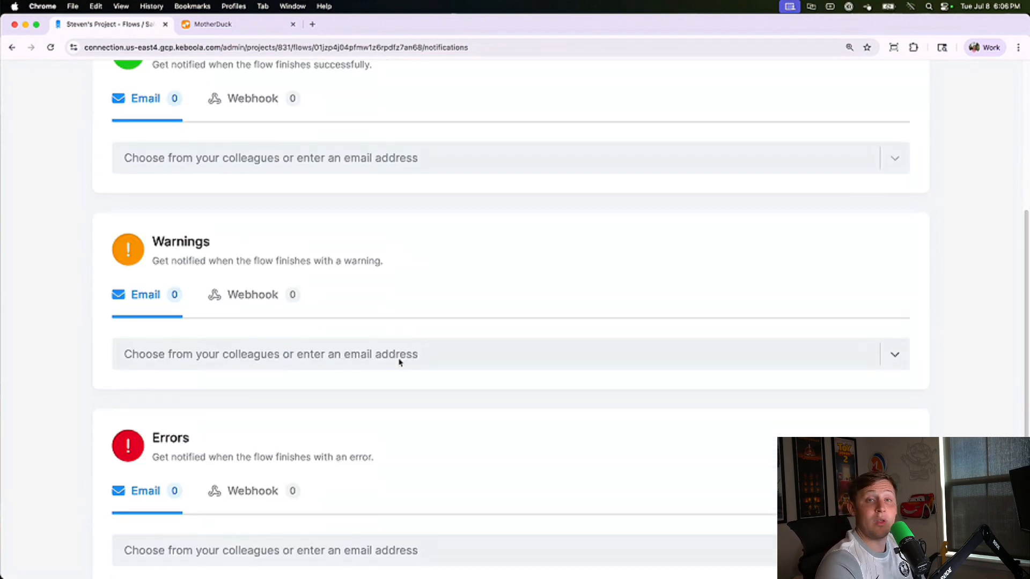
scroll(399, 363, "down", 5)
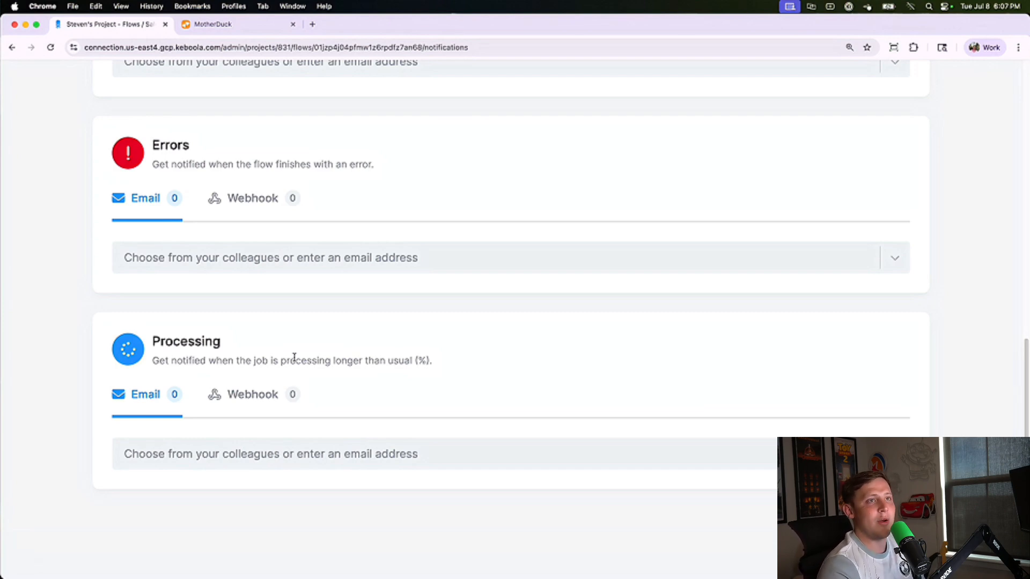
scroll(268, 314, "up", 15)
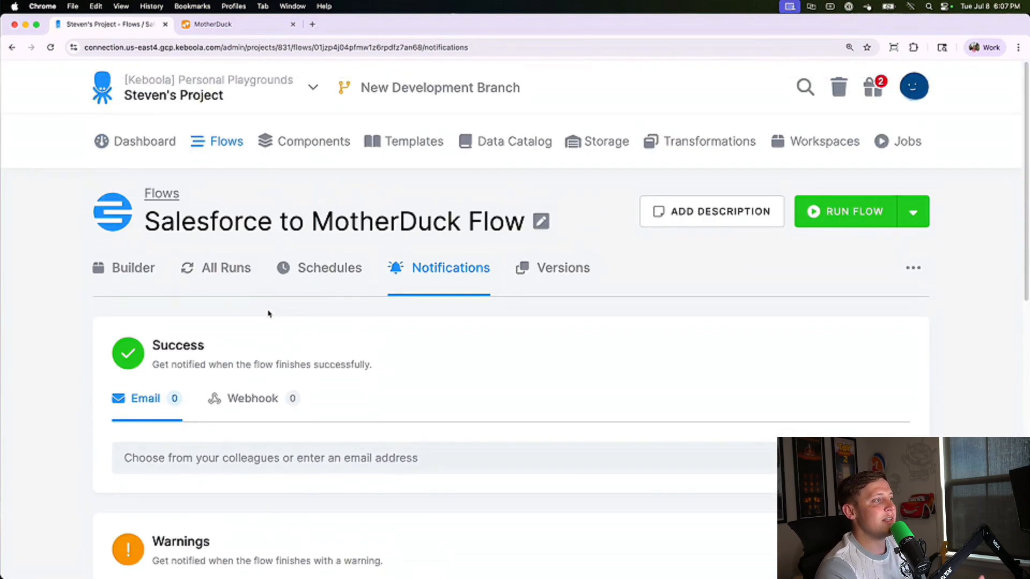
Step: Check the flow's run history and expand the latest run to examine its phases' durations and statuses
left_click(225, 271)
scroll(341, 325, "down", 4)
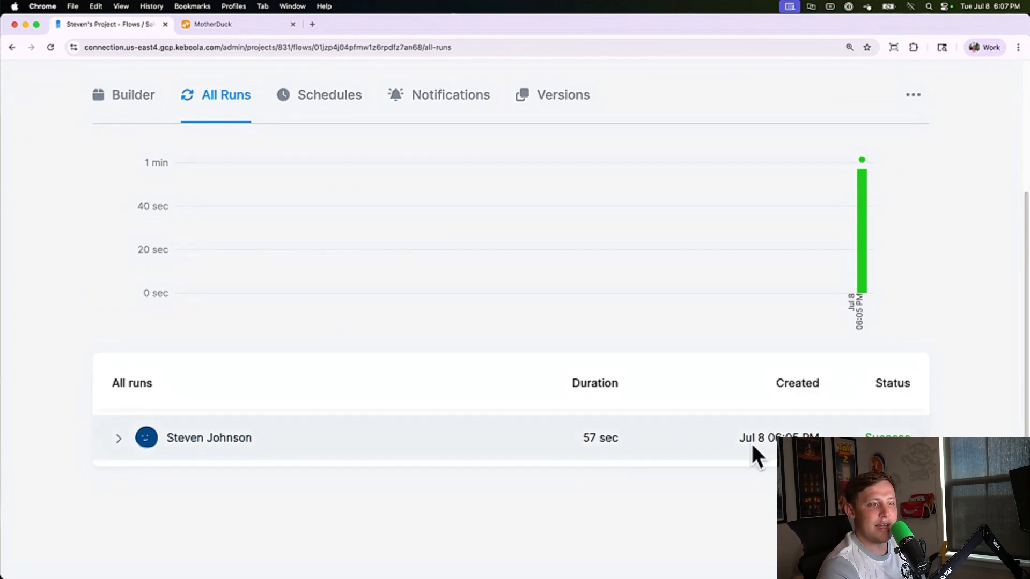
left_click(409, 445)
scroll(316, 454, "down", 2)
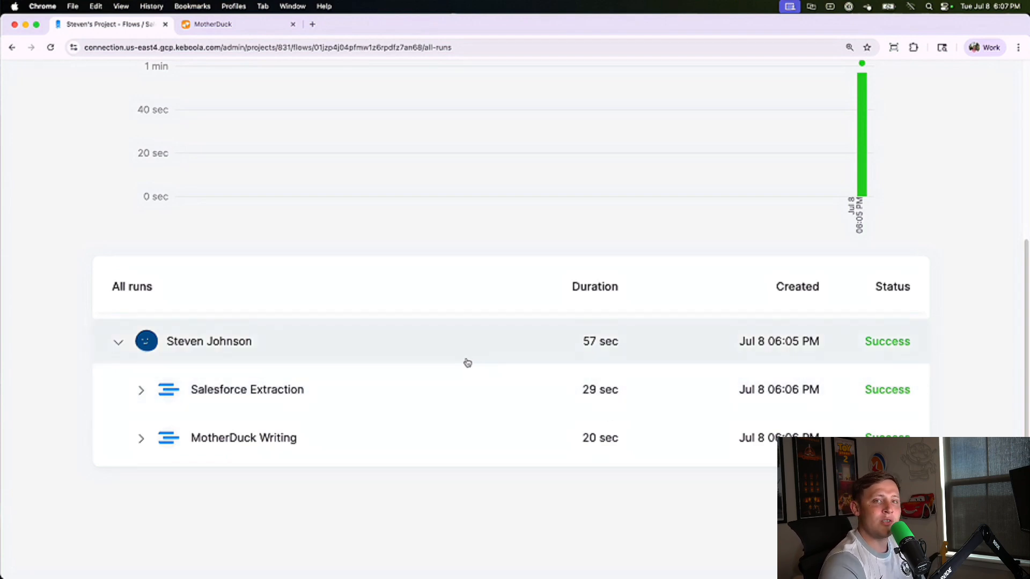
scroll(464, 362, "up", 5)
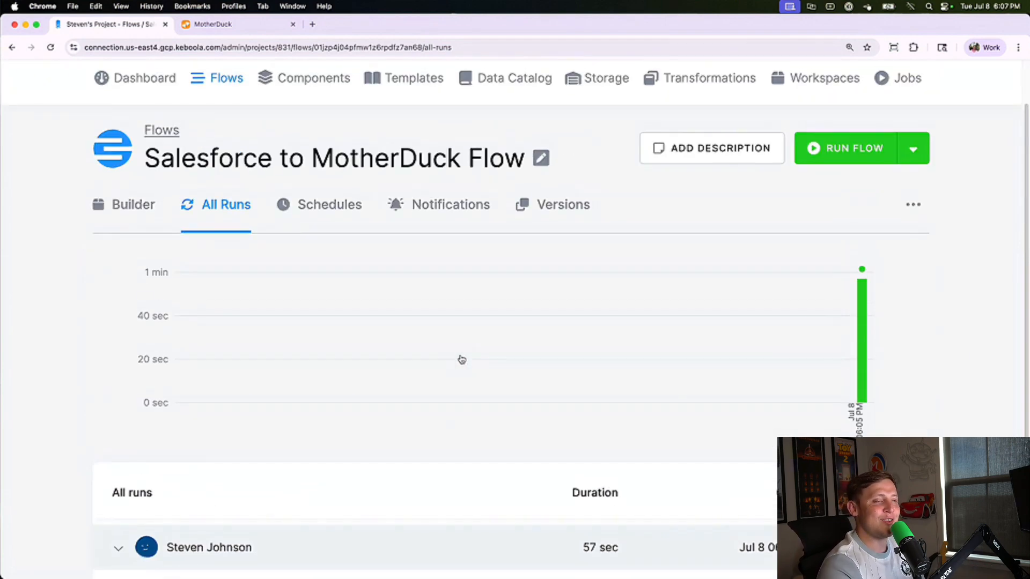
Step: Switch to MotherDuck, reload it, and examine the columns of the sf_participants table in the sf_video database's main schema
left_click(227, 29)
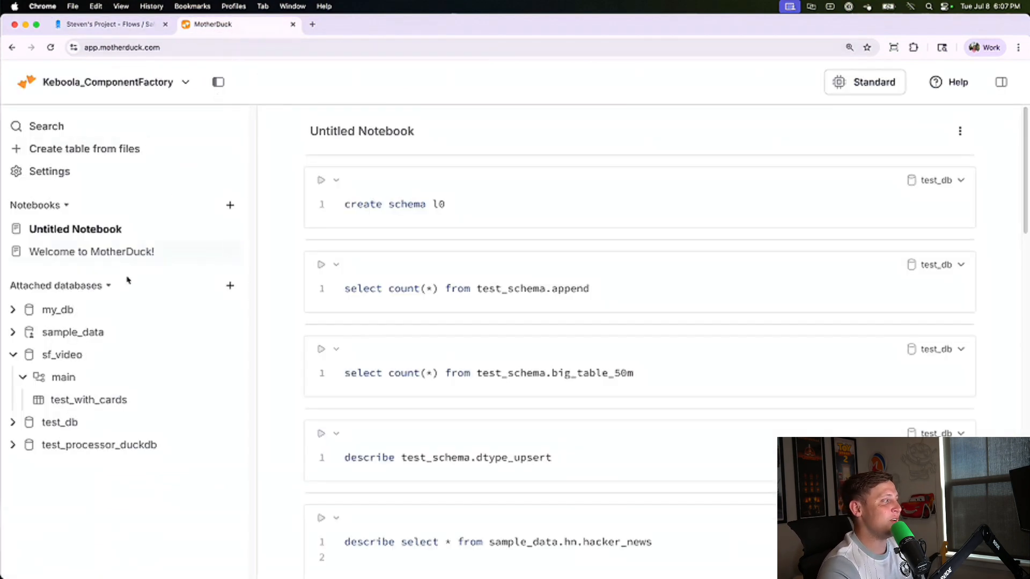
left_click(50, 49)
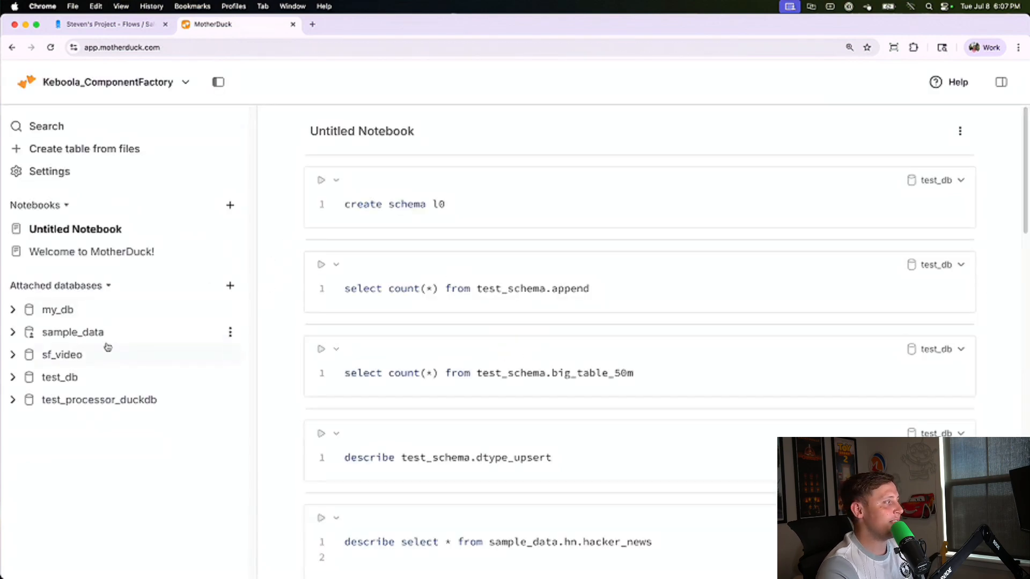
left_click(14, 355)
mouse_move(92, 406)
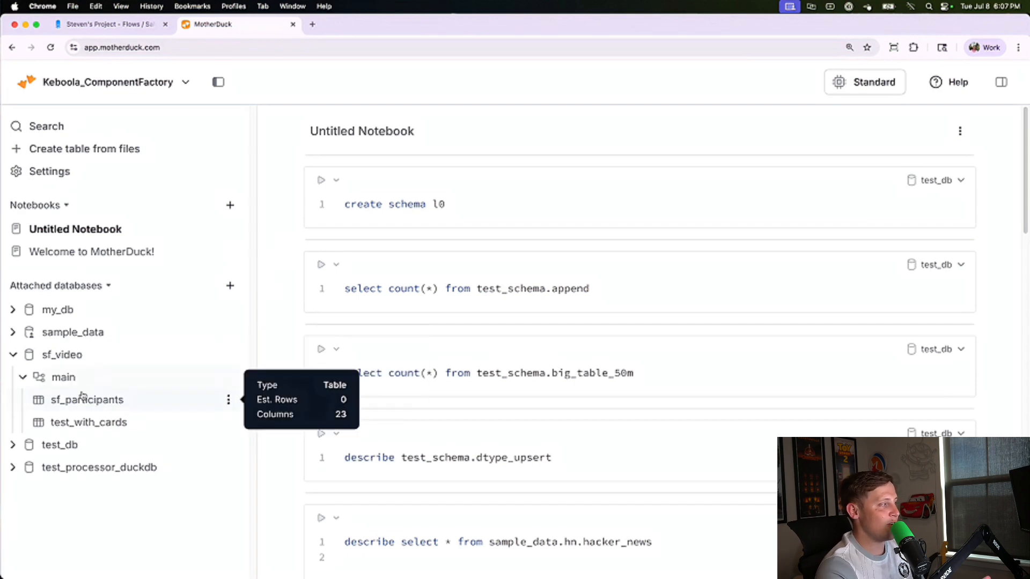
left_click(82, 398)
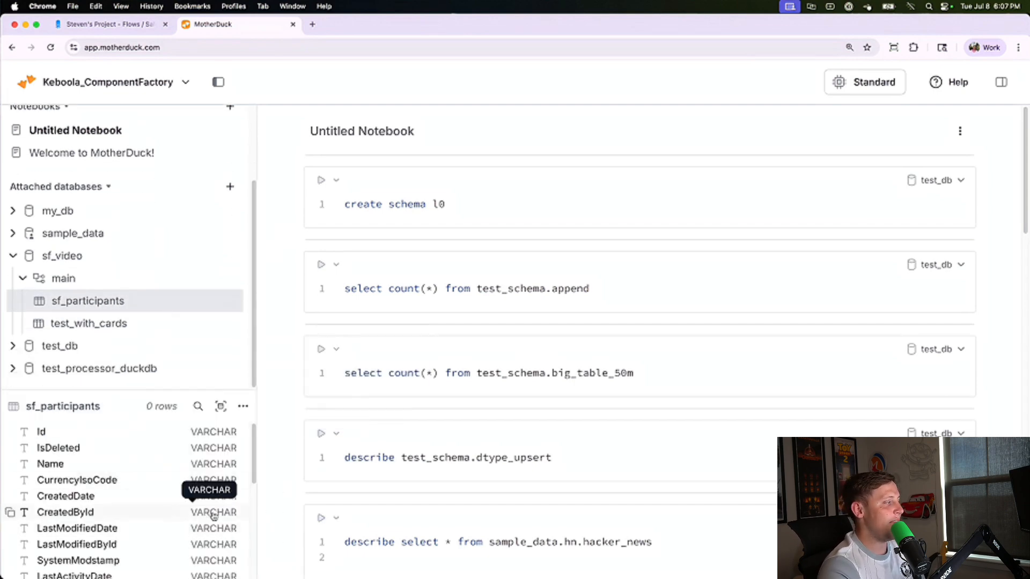
scroll(148, 501, "down", 10)
scroll(145, 526, "up", 10)
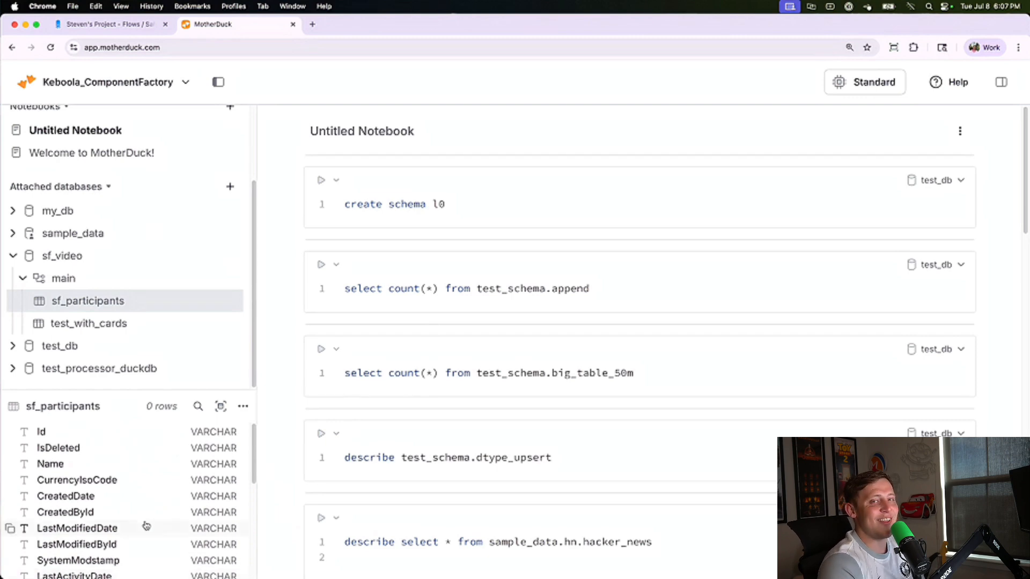